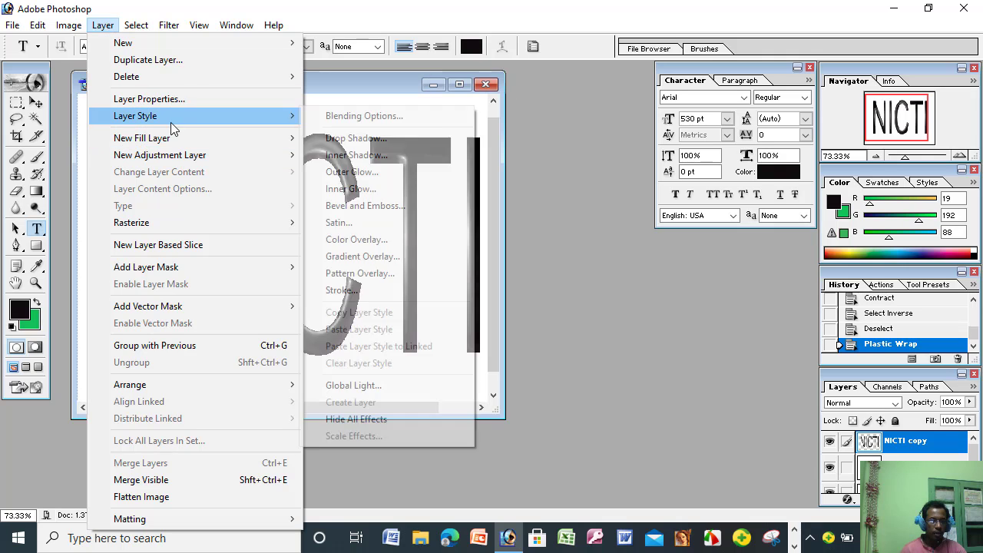
- Add a Drop Shadow layer style to the NICTI copy layer and move the settings dialog off the lettering
mouse_move(160, 123)
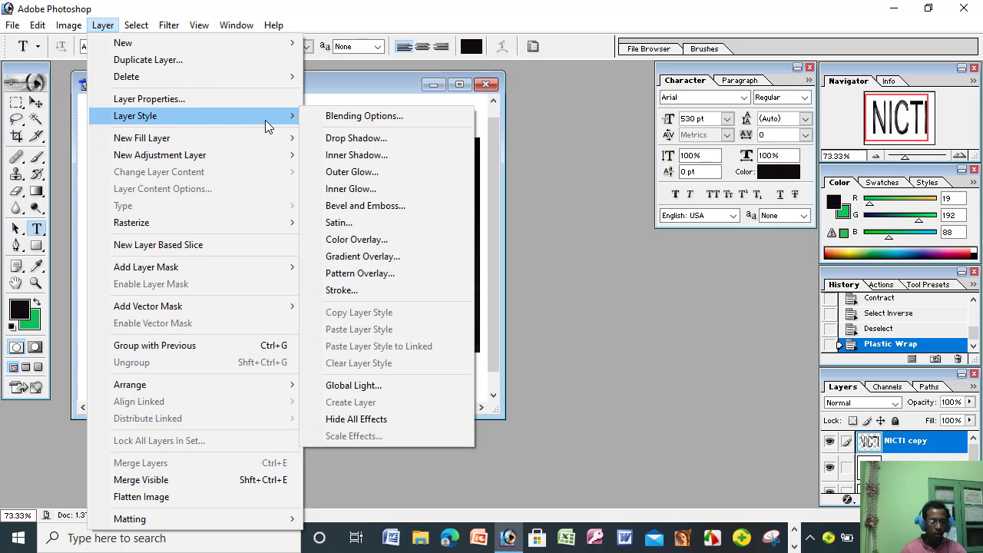
left_click(368, 140)
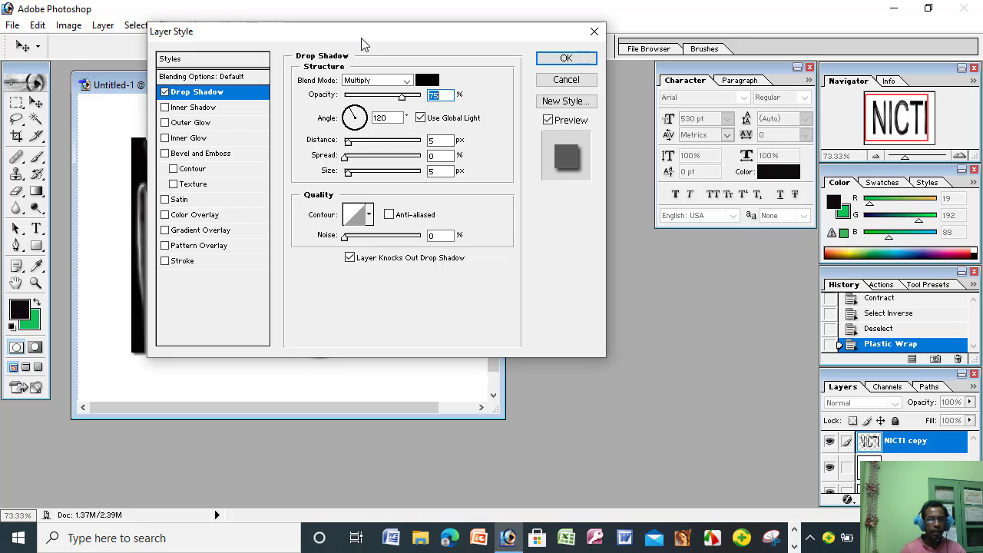
left_click_drag(362, 37, 576, 40)
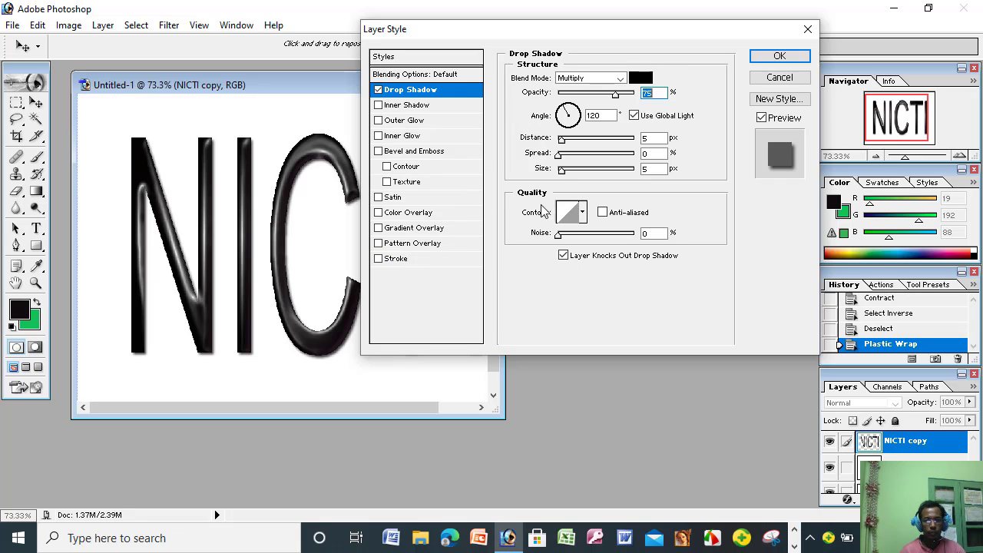
- Enable the Satin effect on the NICTI copy layer and show its settings
left_click(386, 200)
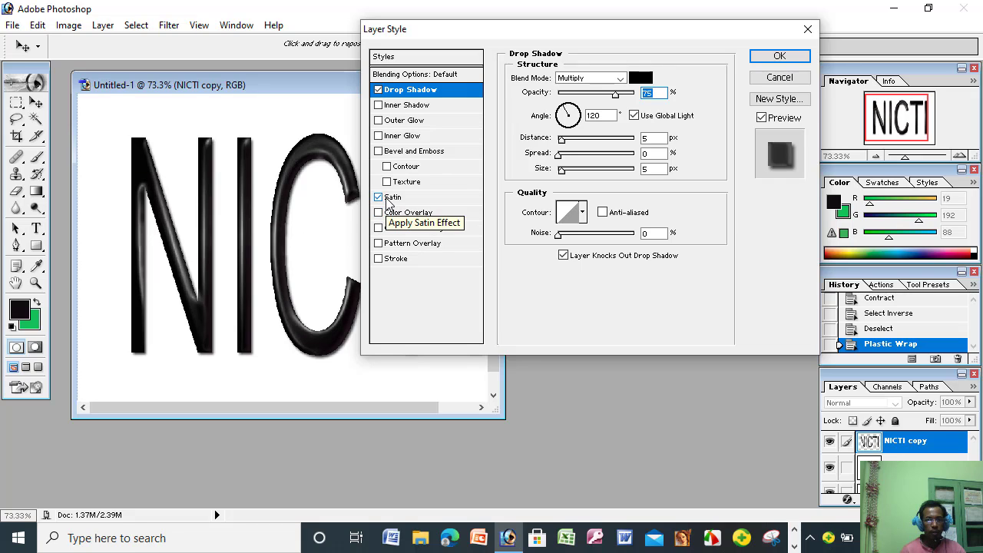
left_click(378, 197)
left_click(379, 198)
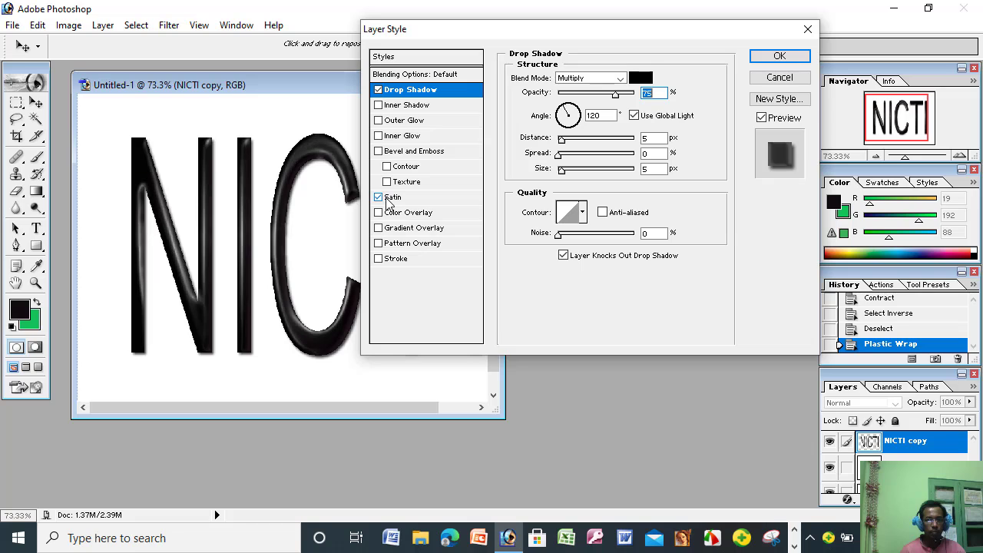
left_click(379, 197)
left_click(390, 198)
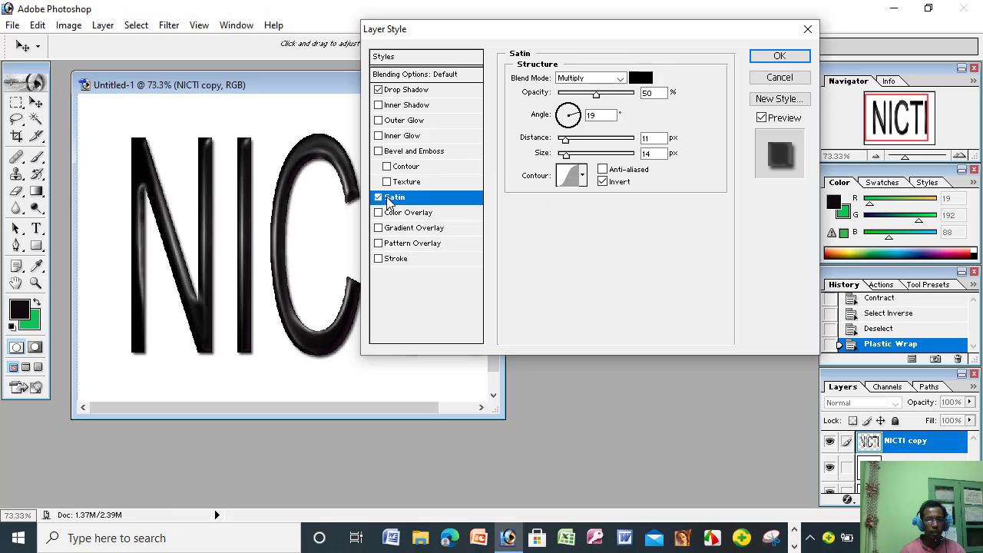
- Open the Satin effect's colour for editing and pick a colour for it
left_click(641, 78)
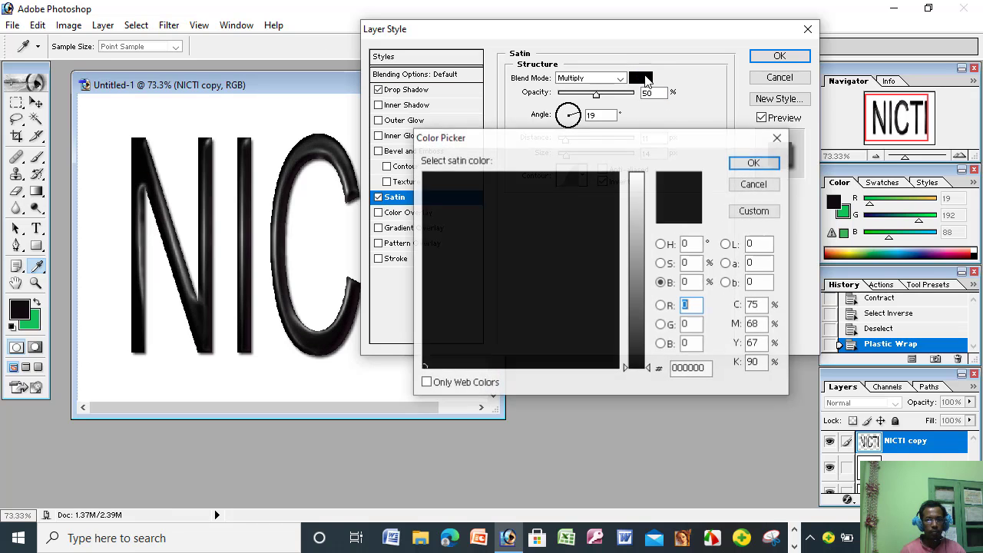
left_click(599, 201)
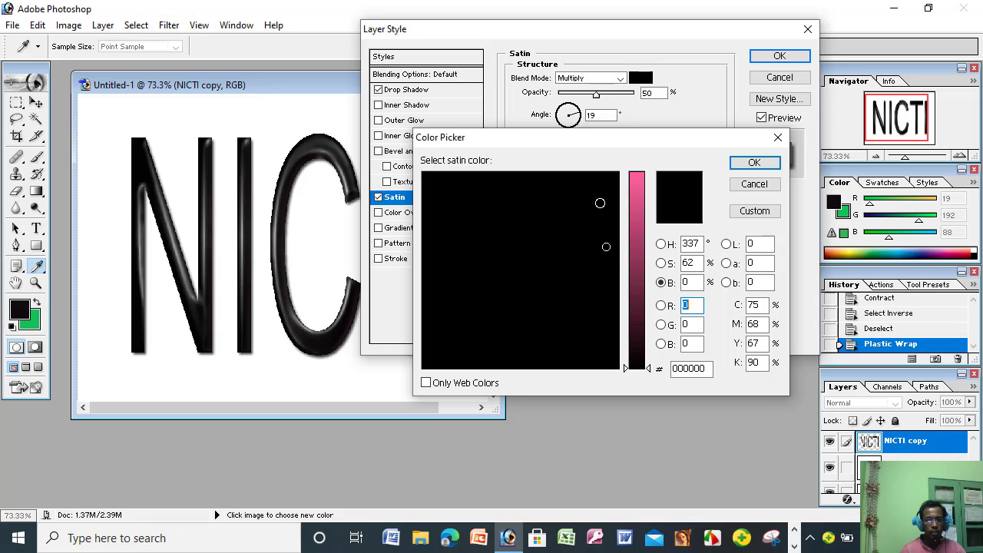
left_click(631, 197)
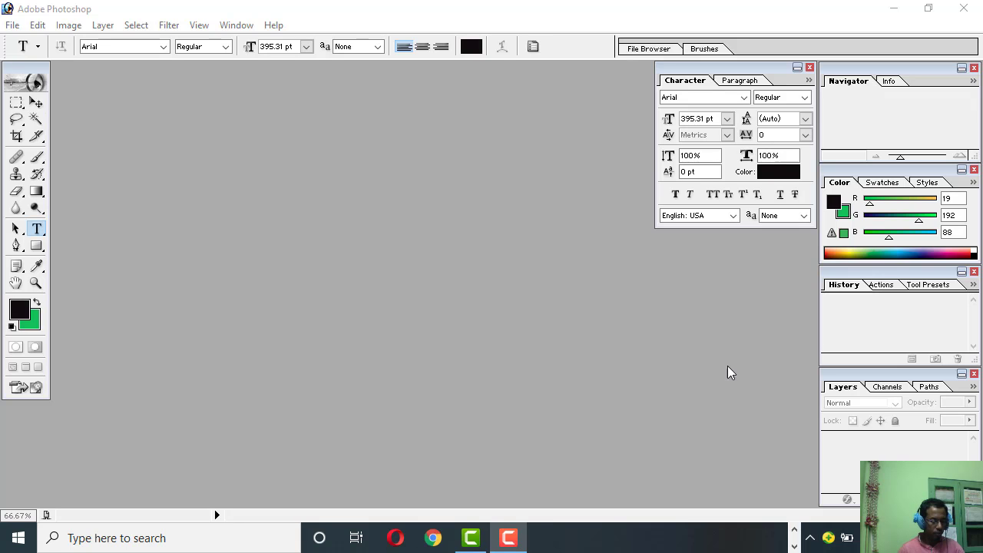
- Create a new 800 x 600 pixel RGB document at 72 pixels/inch with white contents and reposition its window
left_click(12, 26)
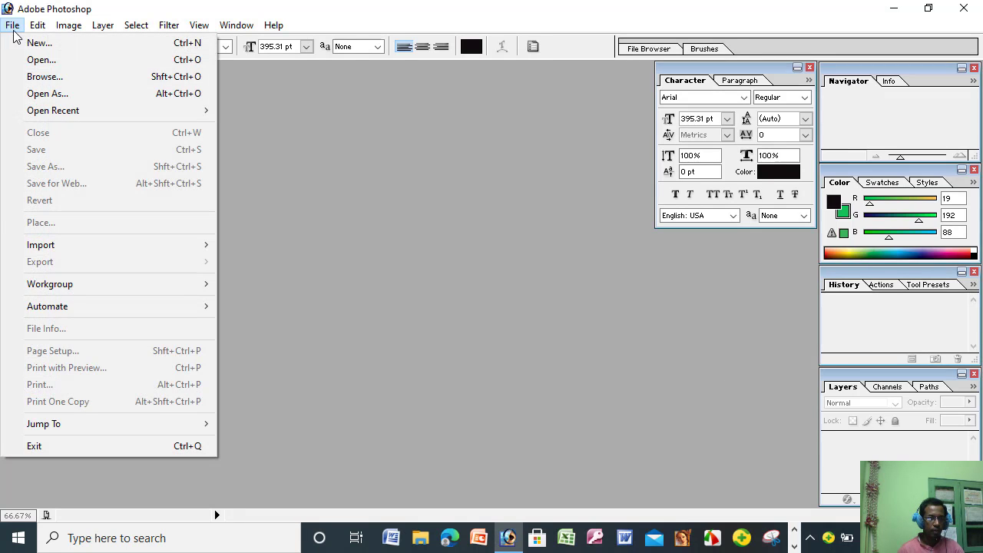
left_click(28, 42)
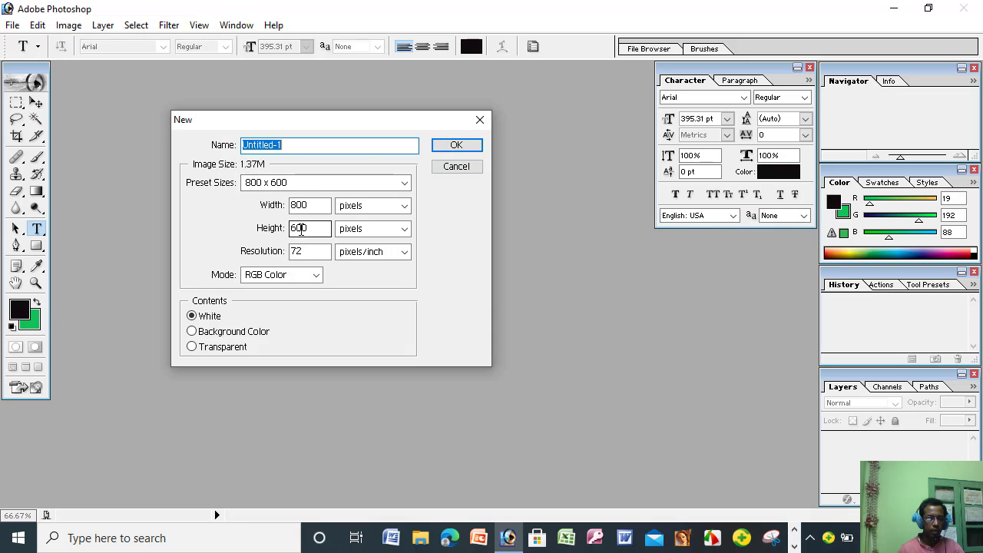
left_click(458, 148)
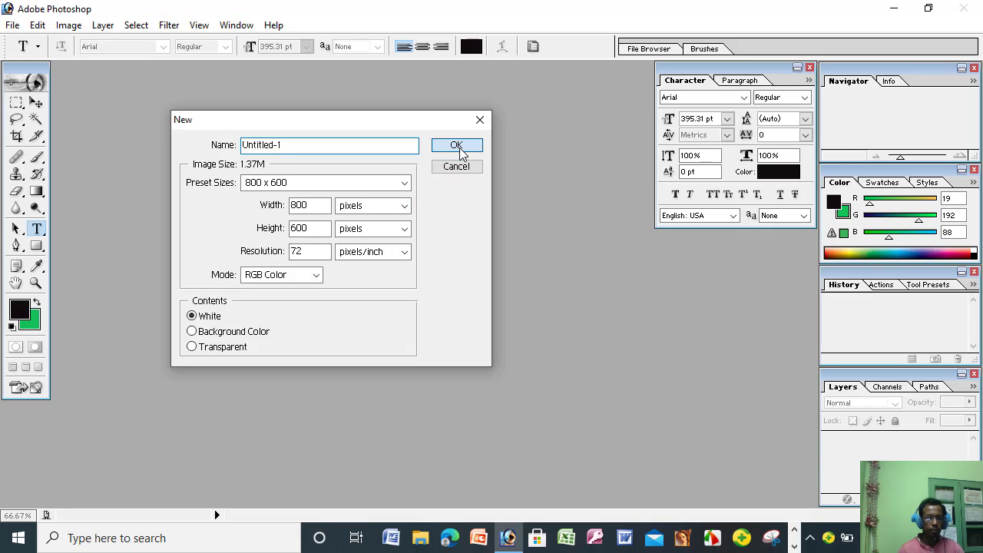
left_click_drag(228, 76, 238, 84)
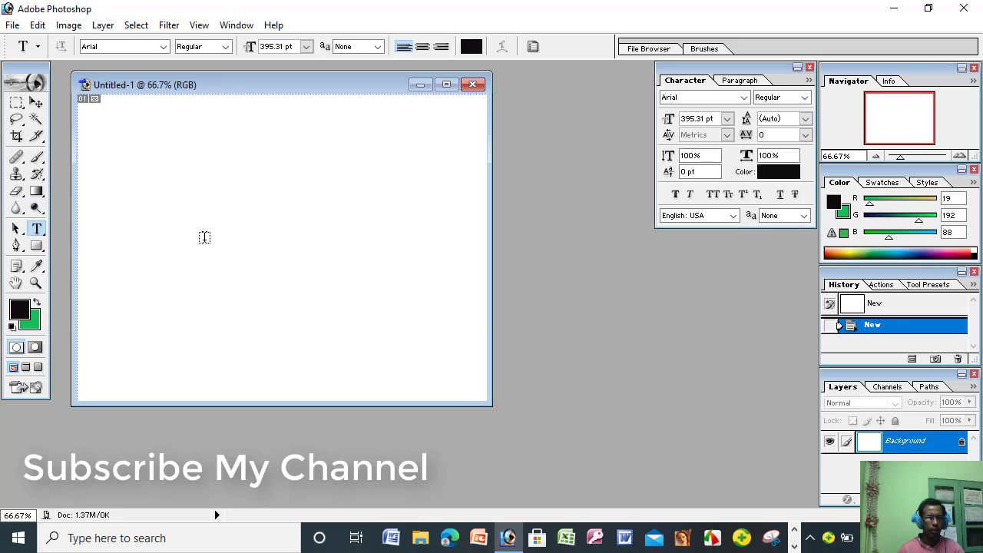
- Add the text "NICTI" in 48 pt Arial on the blank canvas
left_click(193, 226)
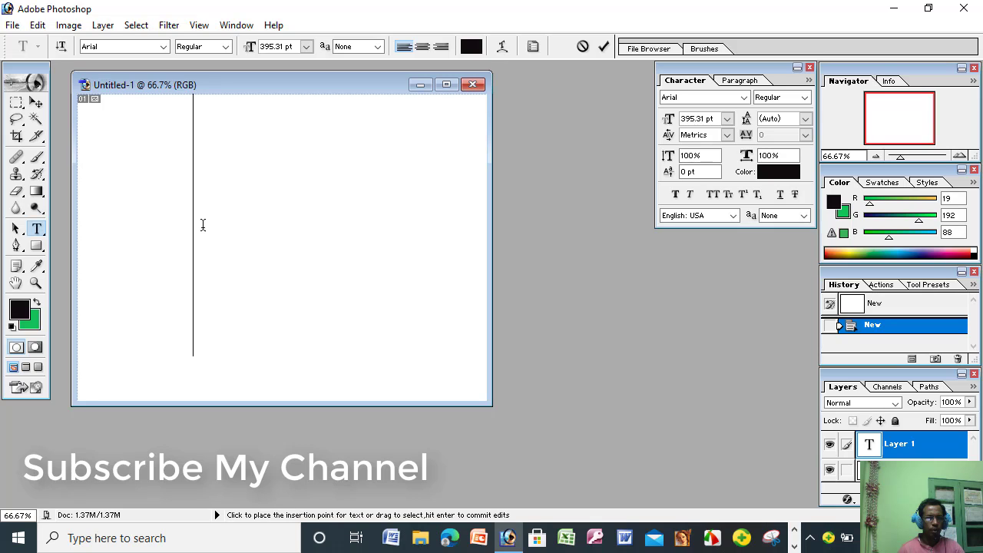
left_click(307, 46)
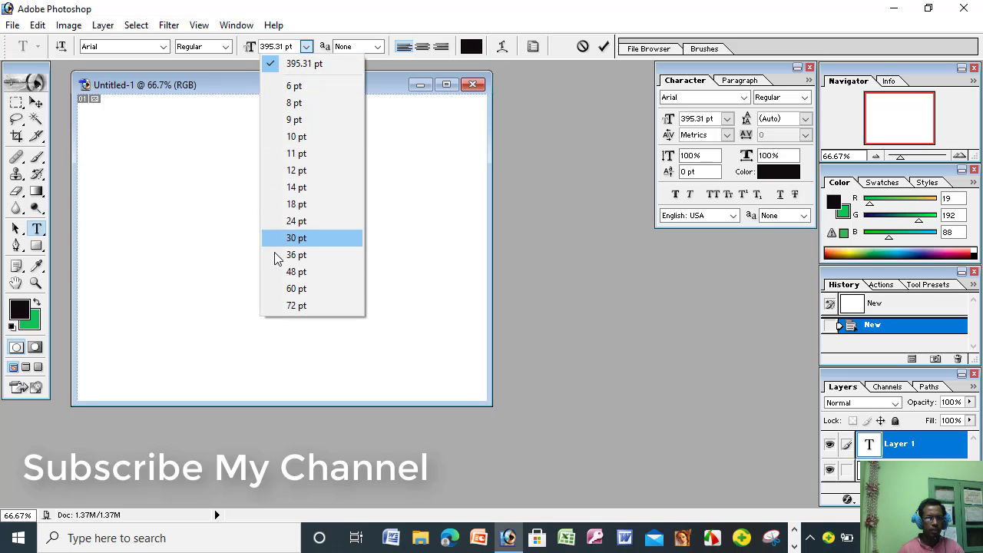
left_click(296, 273)
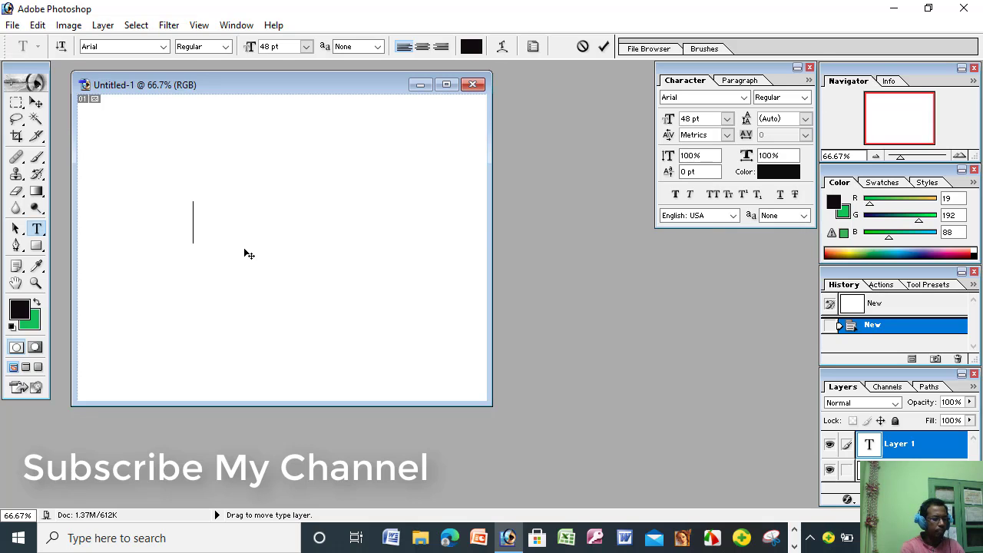
type("NI")
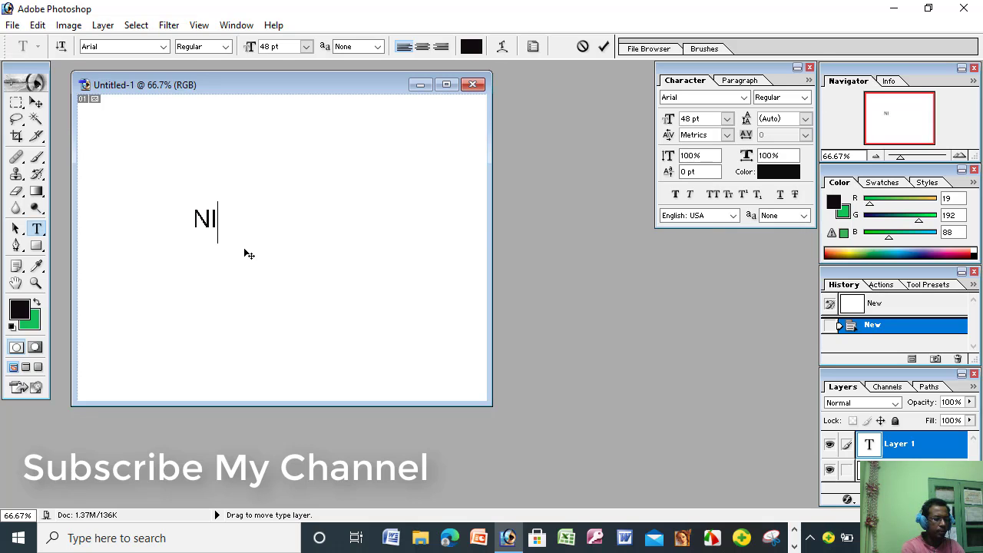
type("CTI")
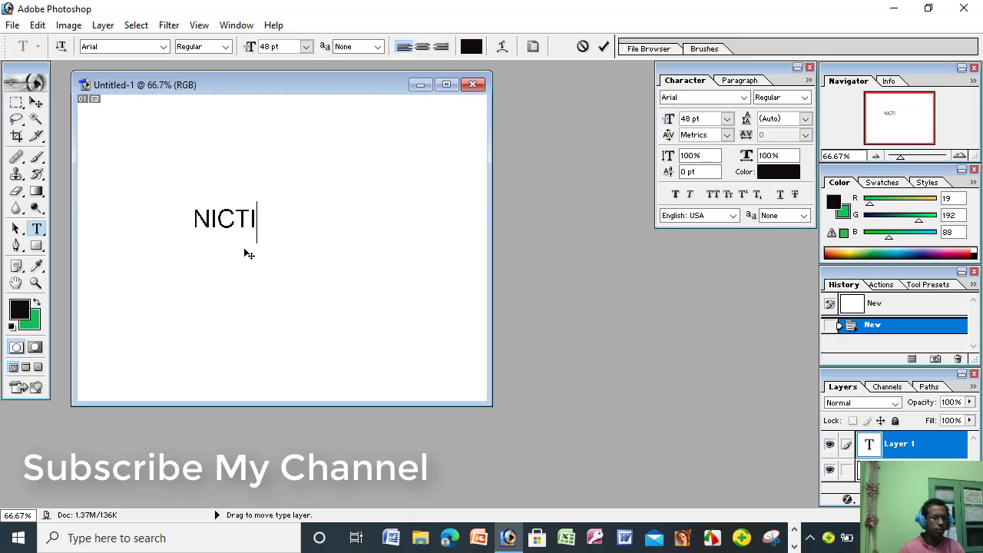
- Free-transform the NICTI text to about 527% width and 1104% height, positioned to fill most of the canvas
left_click(39, 25)
left_click(89, 310)
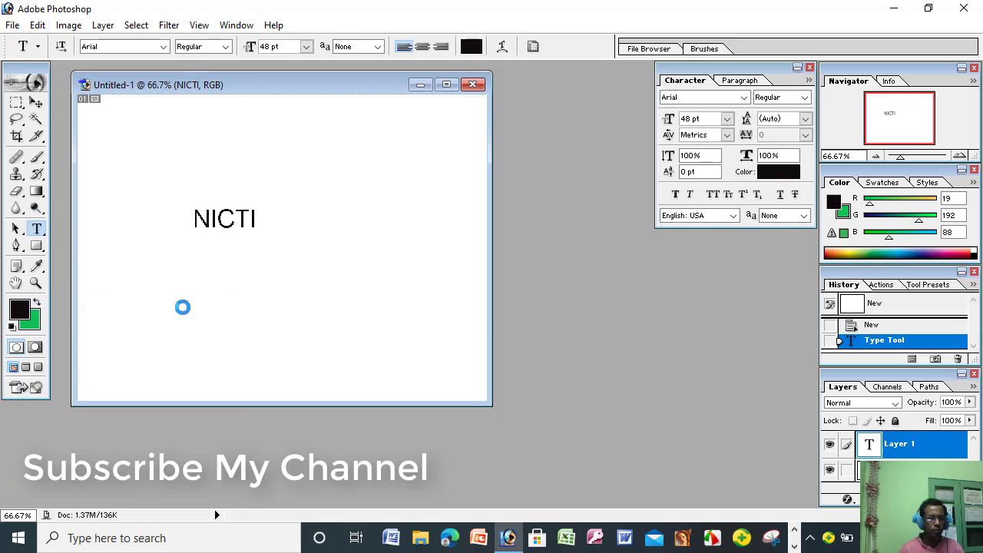
left_click_drag(256, 227, 455, 333)
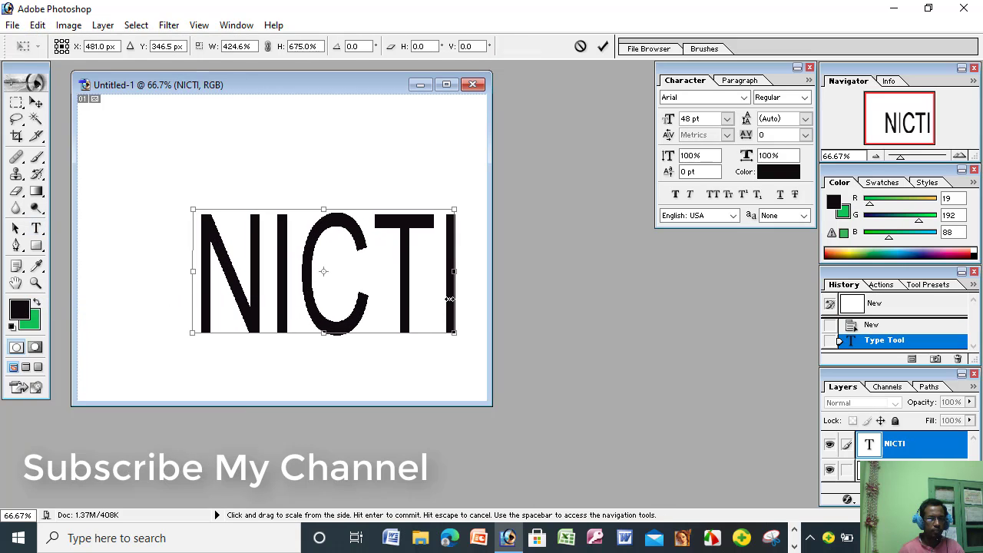
left_click_drag(455, 294, 438, 294)
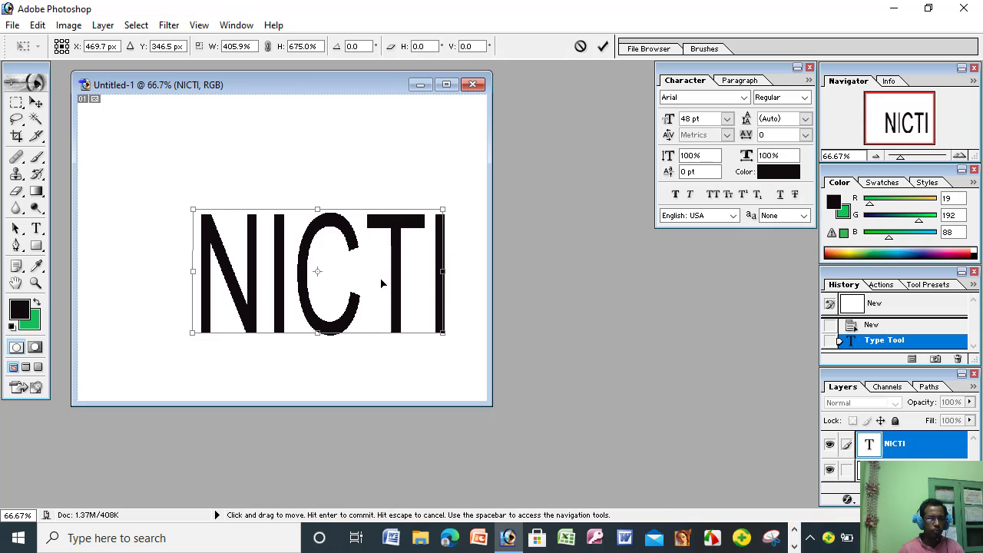
left_click_drag(343, 233, 268, 159)
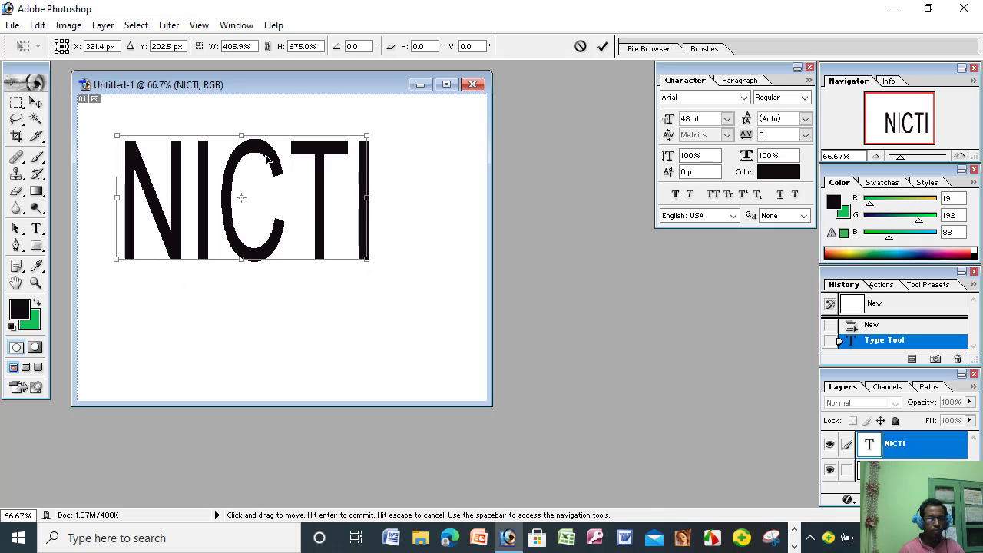
left_click_drag(365, 260, 437, 338)
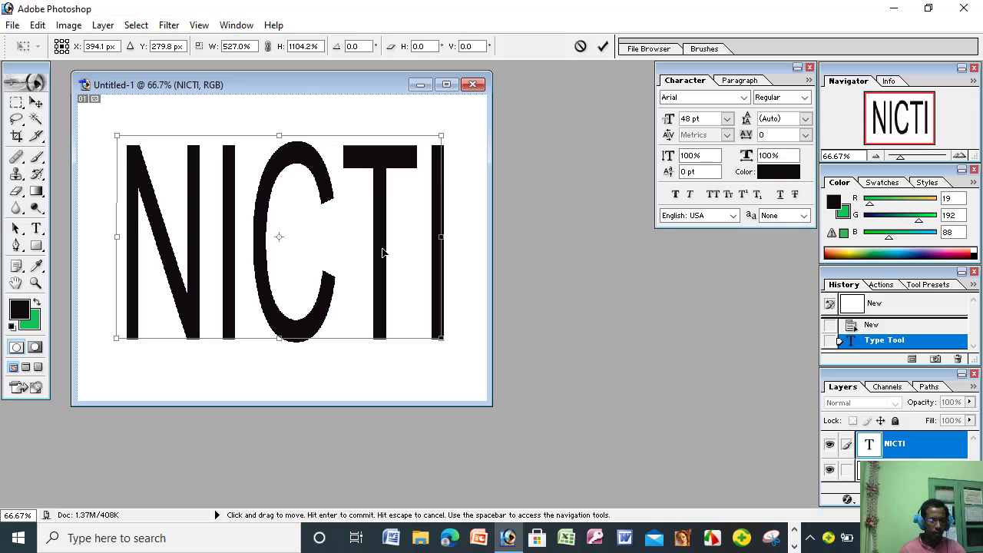
key("Return")
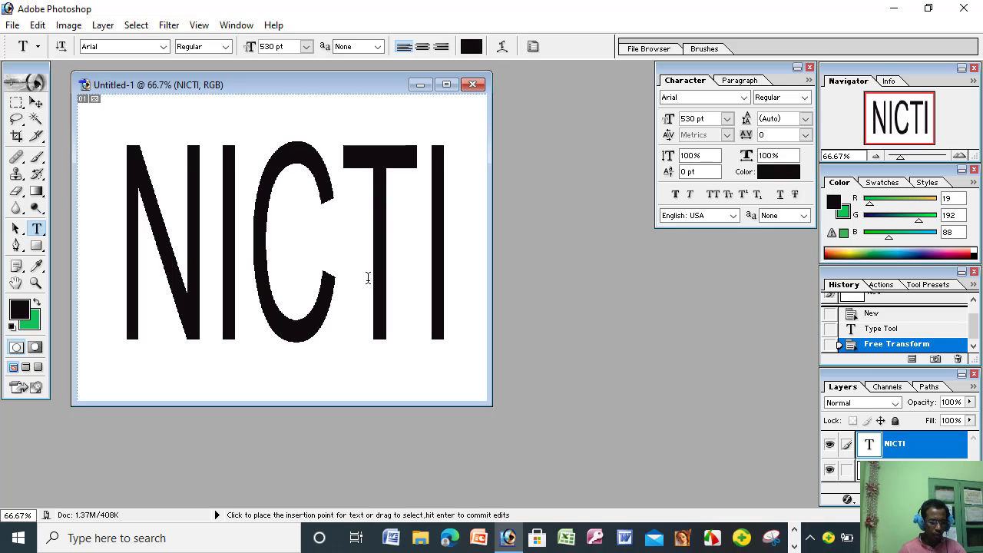
- Duplicate the NICTI text layer, keeping the default copy name
right_click(893, 449)
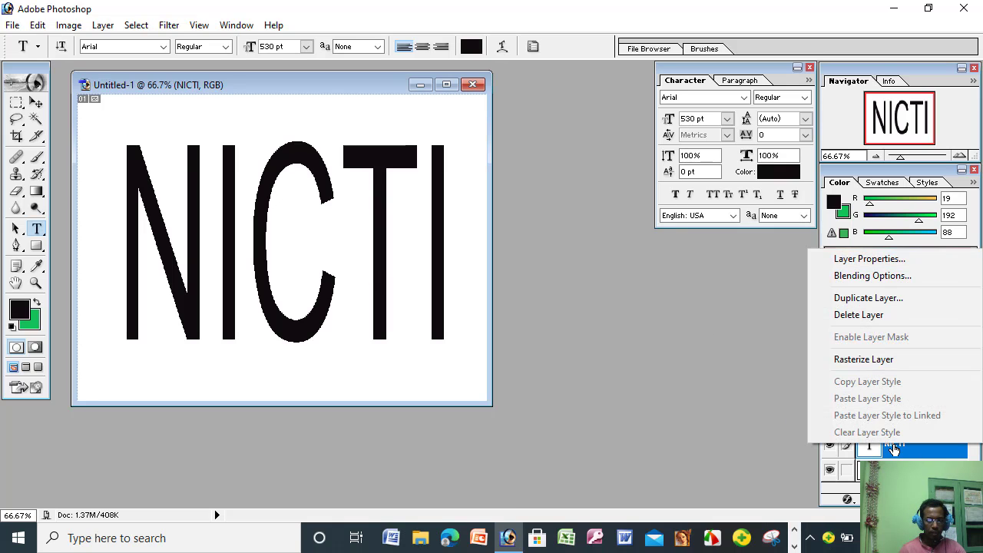
left_click(871, 298)
left_click(651, 253)
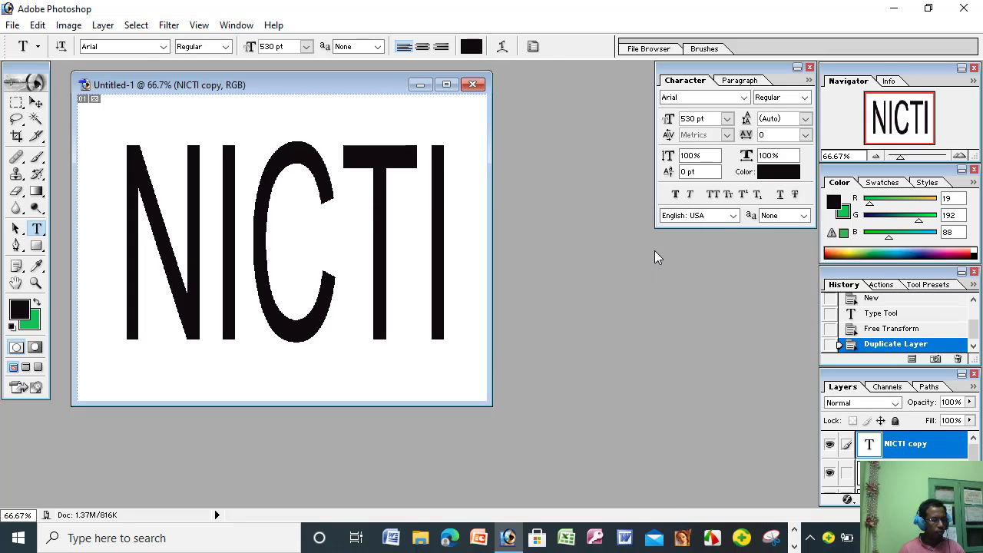
- Load the NICTI copy layer's letter outlines as a selection and save it as a new channel
key("ctrl")
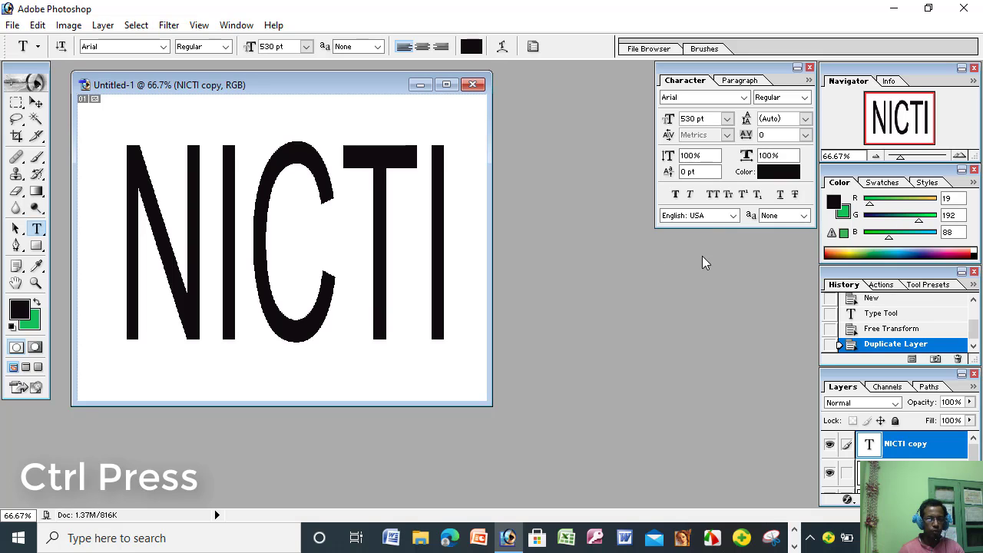
left_click(908, 451, "ctrl")
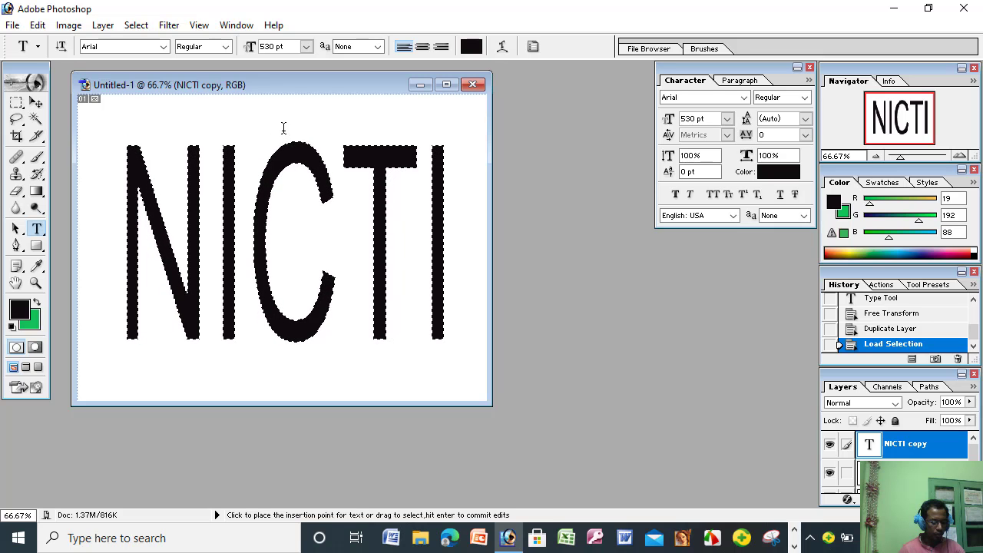
left_click(136, 27)
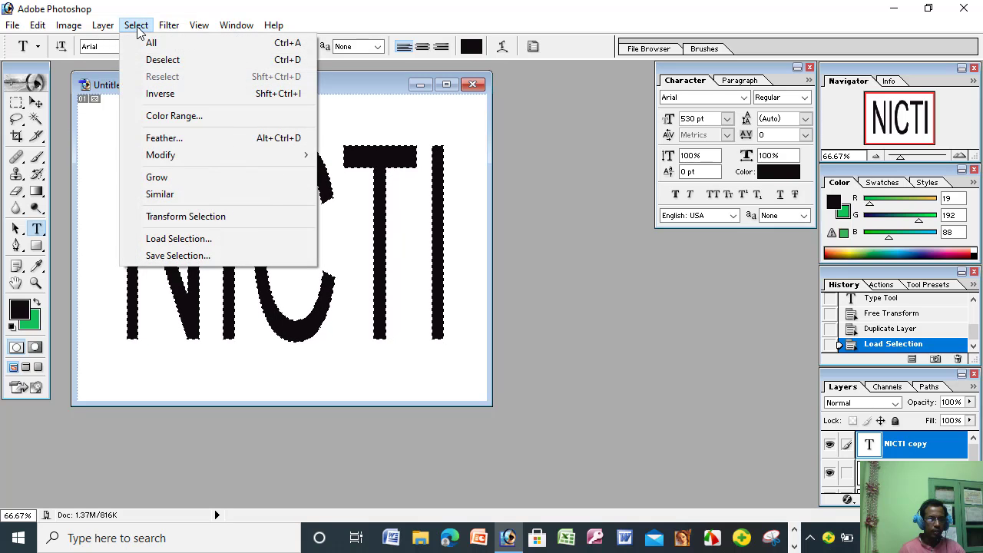
left_click(196, 259)
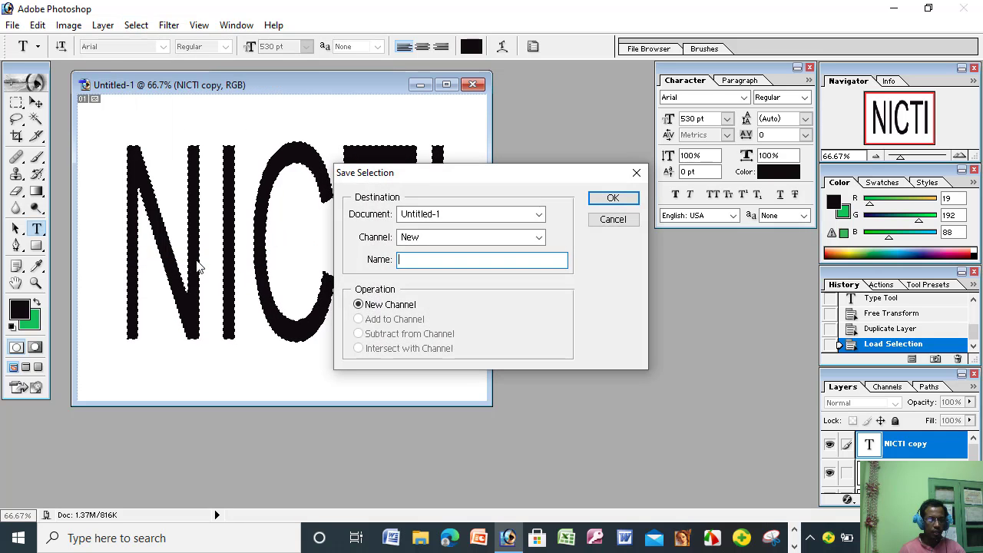
left_click(601, 199)
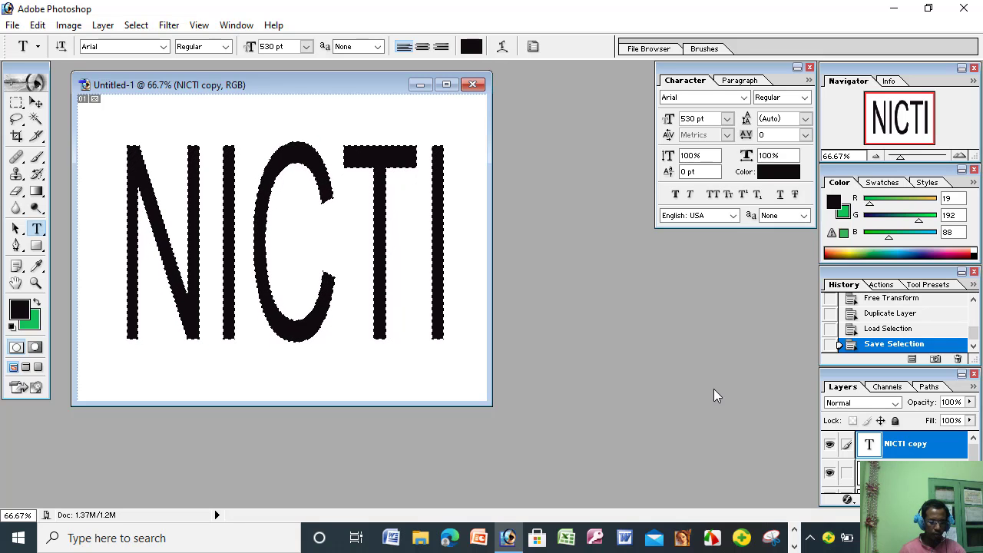
- Display the channels and make the saved selection's alpha channel the active one
left_click(227, 28)
left_click(264, 311)
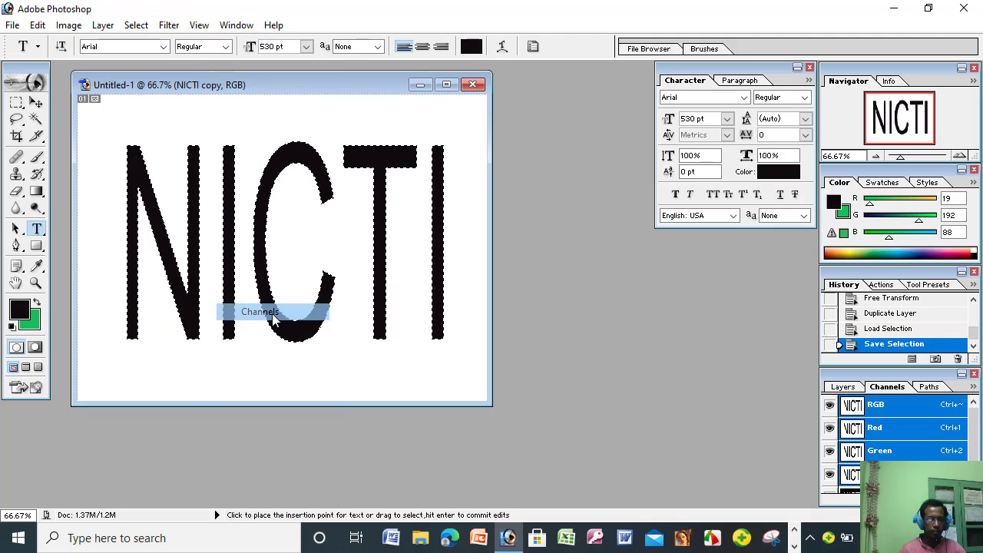
scroll(906, 470, "down", 1)
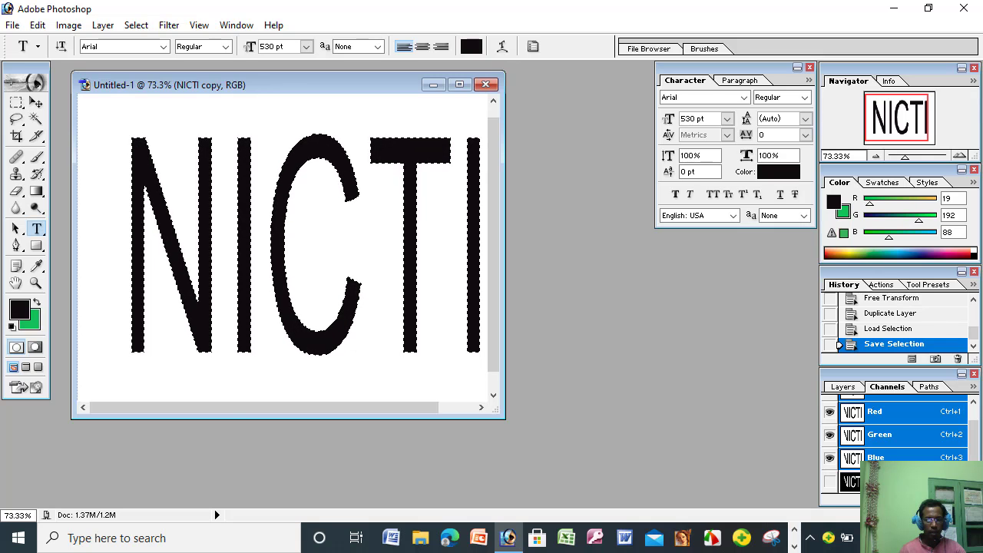
left_click(891, 482)
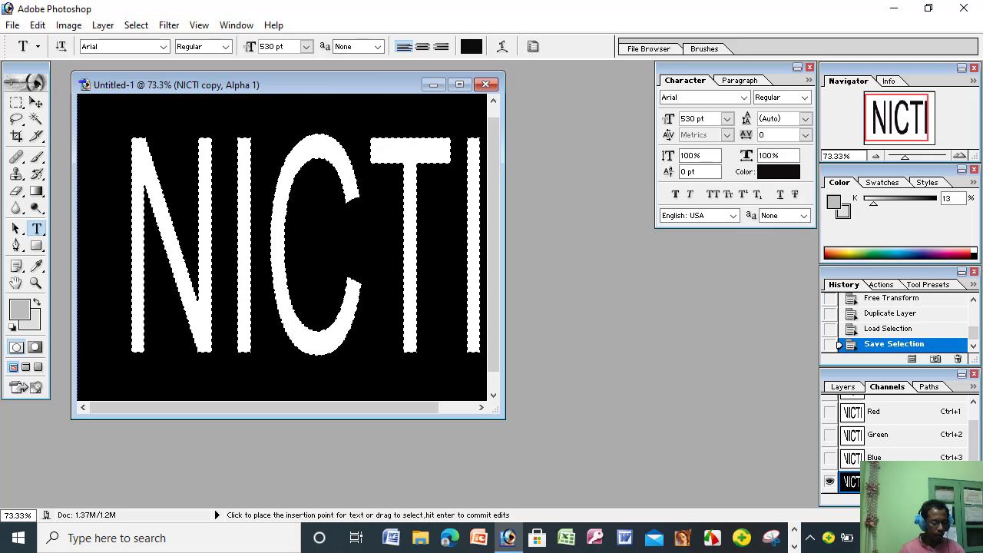
- Apply a Gaussian Blur with a radius of 5 pixels to the selected letters in the Alpha 1 channel
left_click(170, 28)
mouse_move(207, 192)
mouse_move(219, 139)
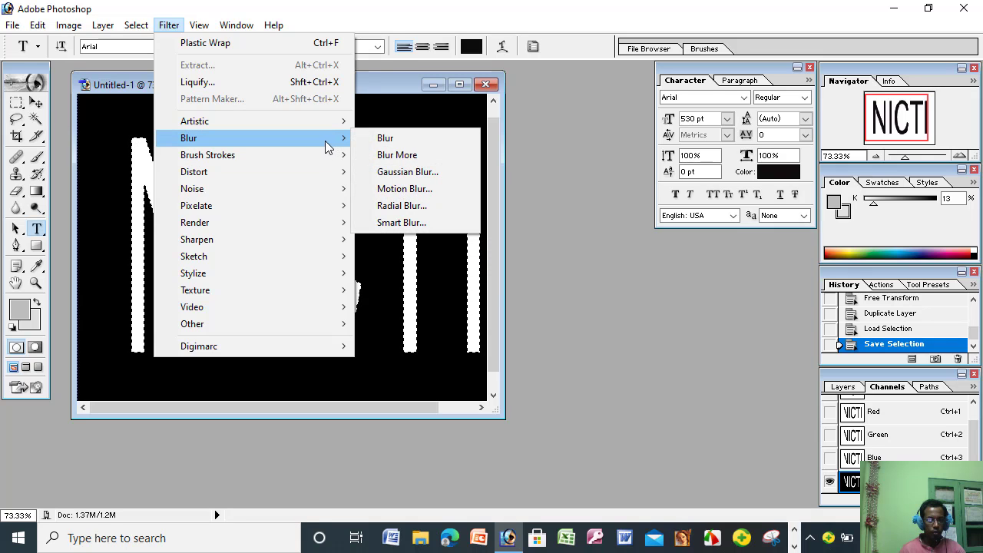
left_click(404, 172)
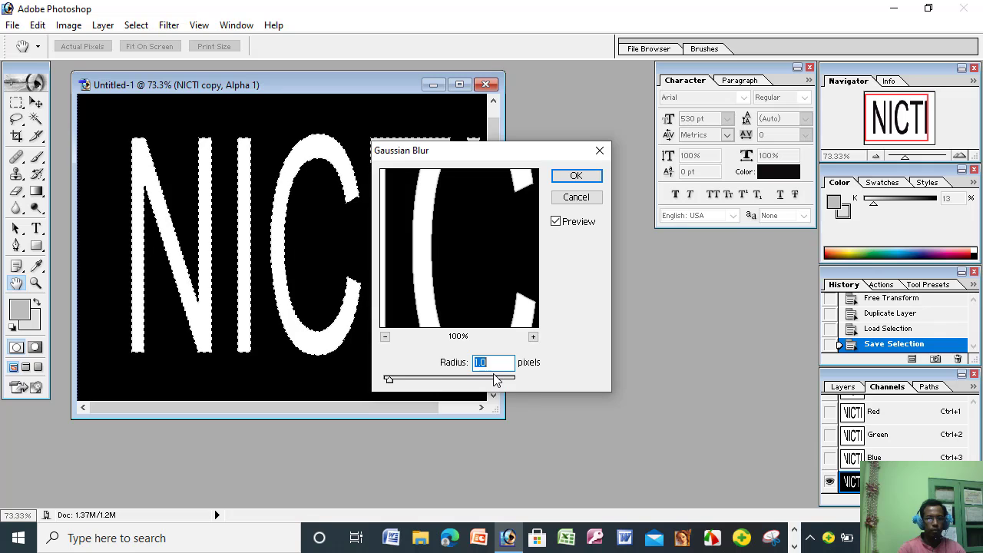
type("8")
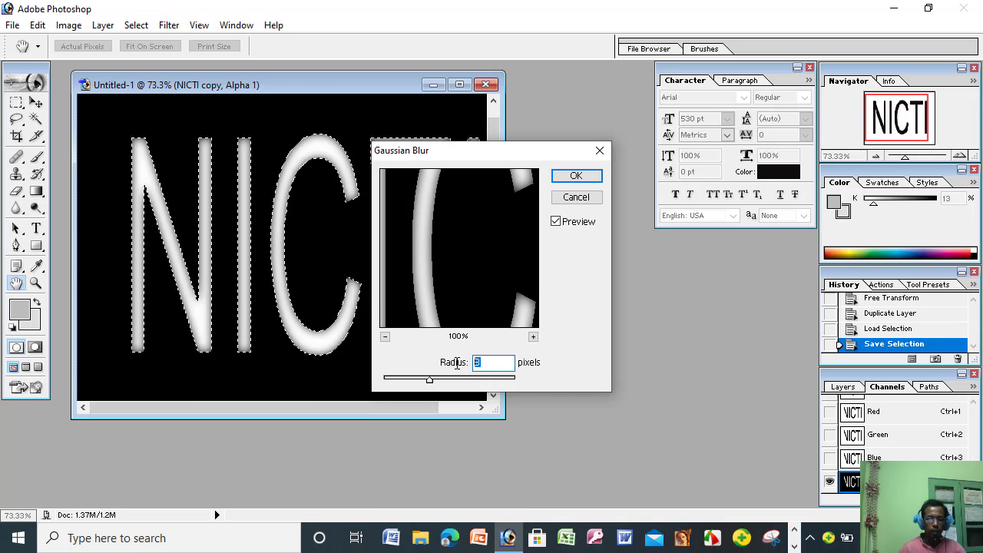
type("5")
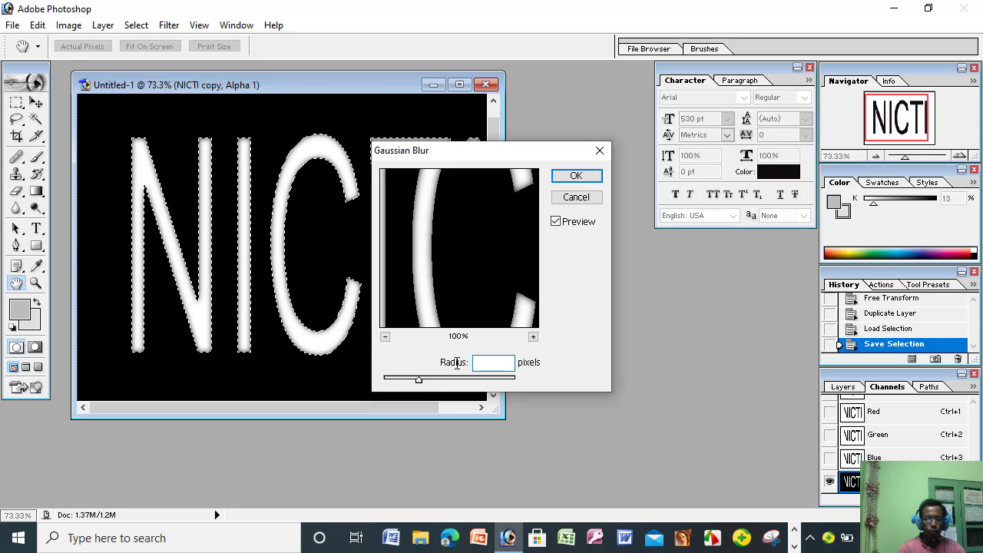
type("2")
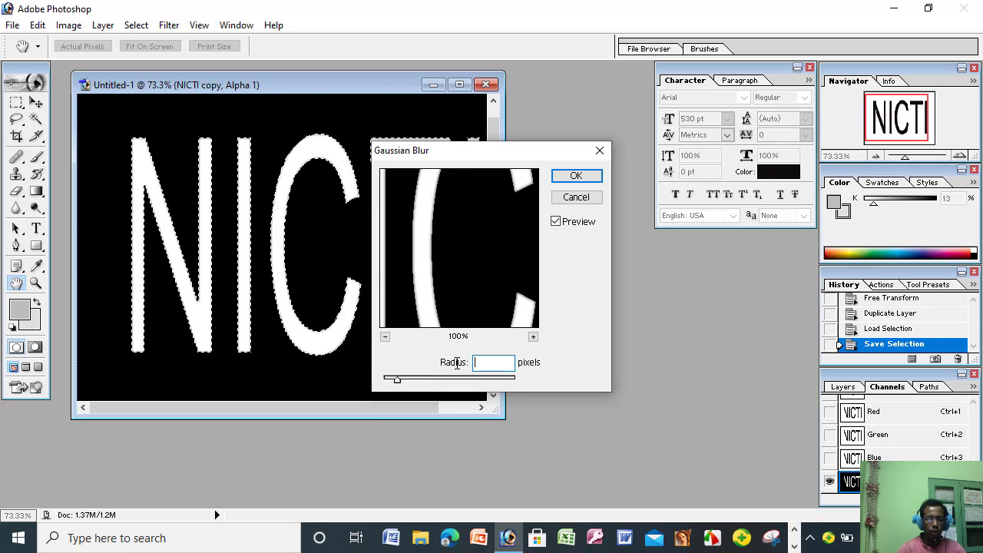
type("1")
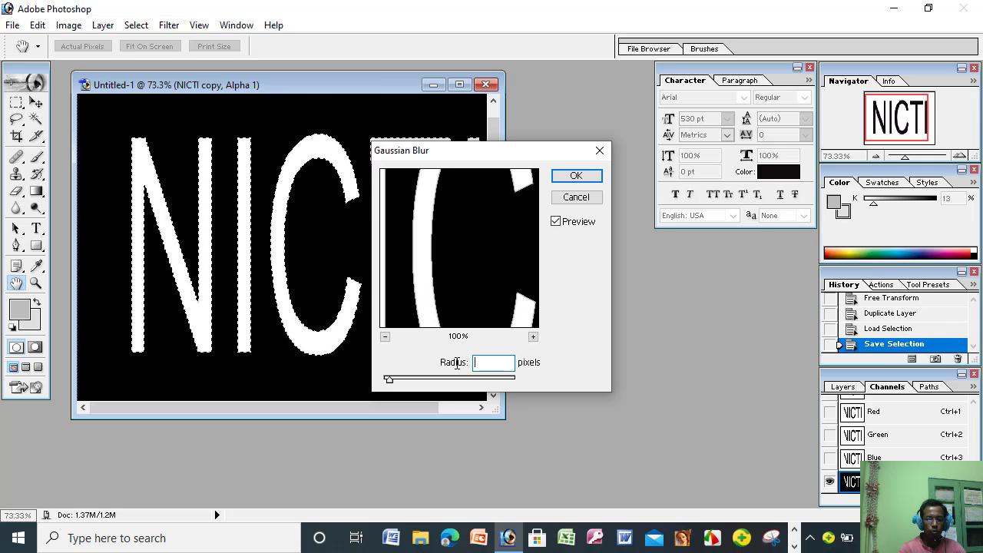
type("5")
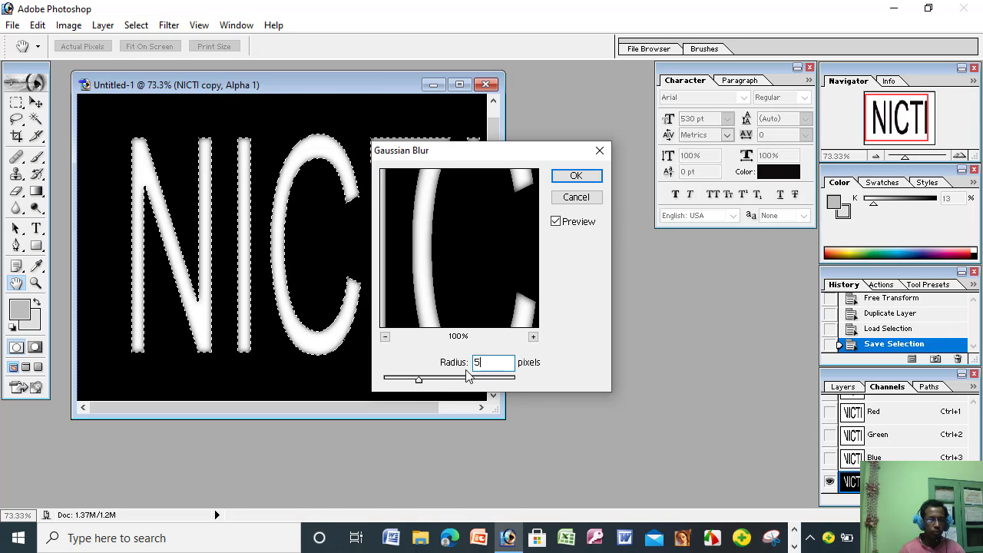
left_click(578, 176)
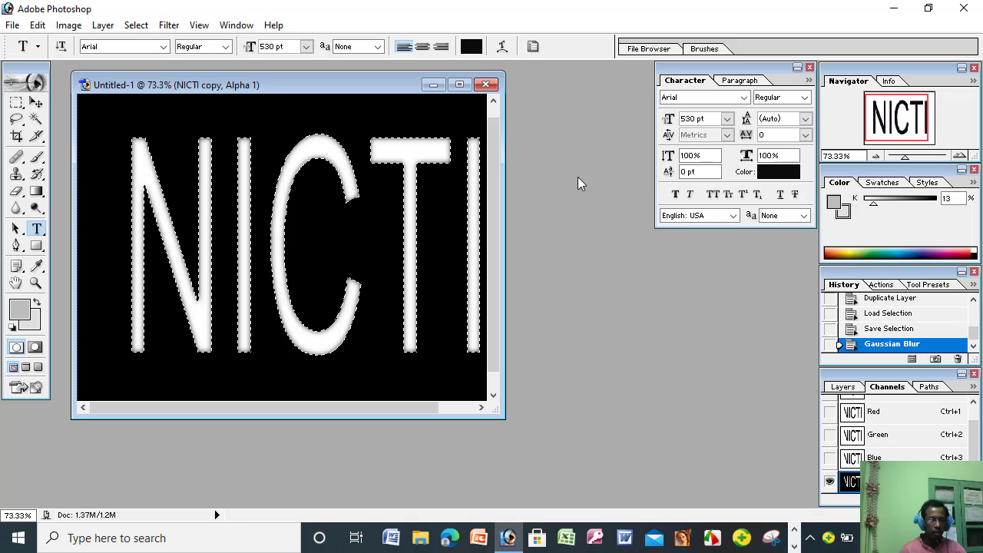
- Rasterize the NICTI copy layer and apply Lighting Effects to it, using Alpha 1 as the texture channel
left_click(845, 387)
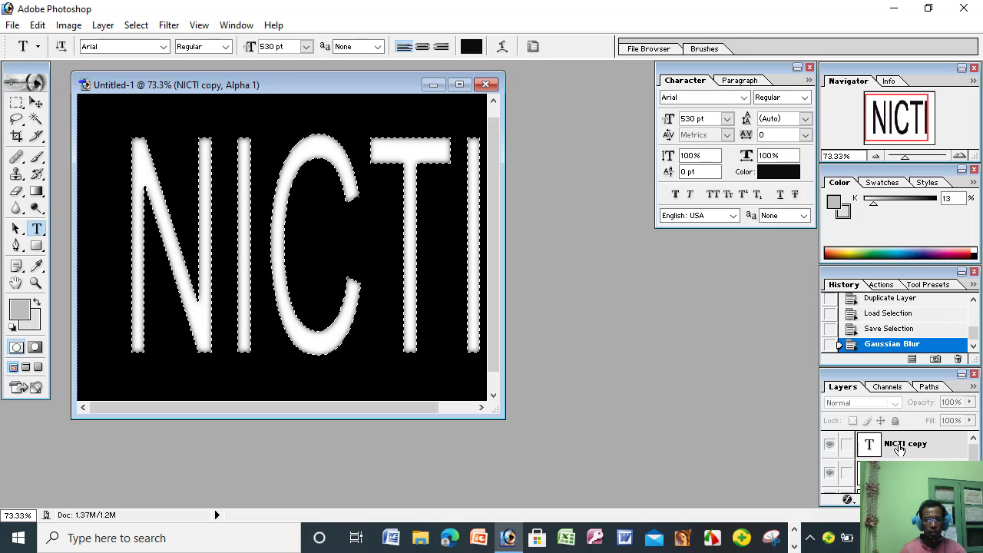
left_click(899, 450)
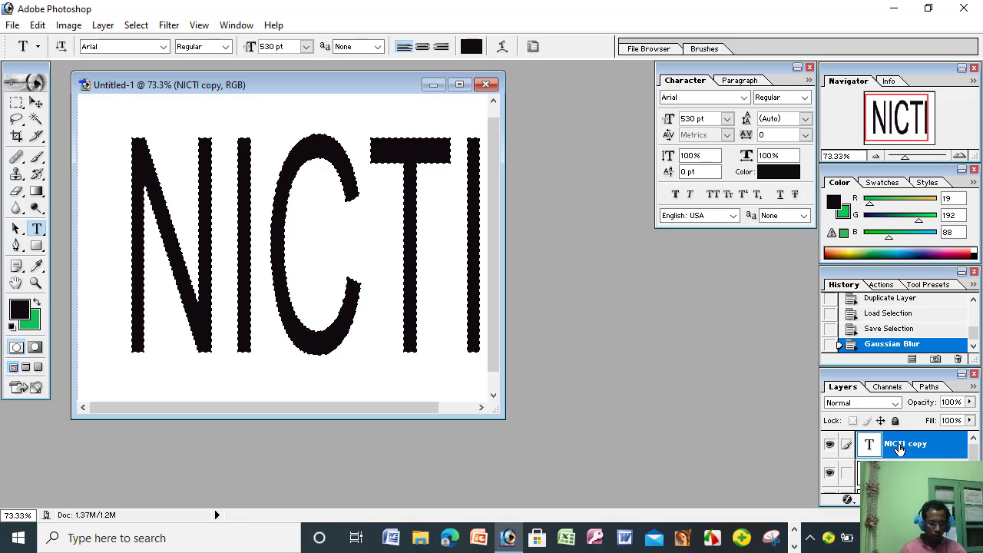
left_click(169, 25)
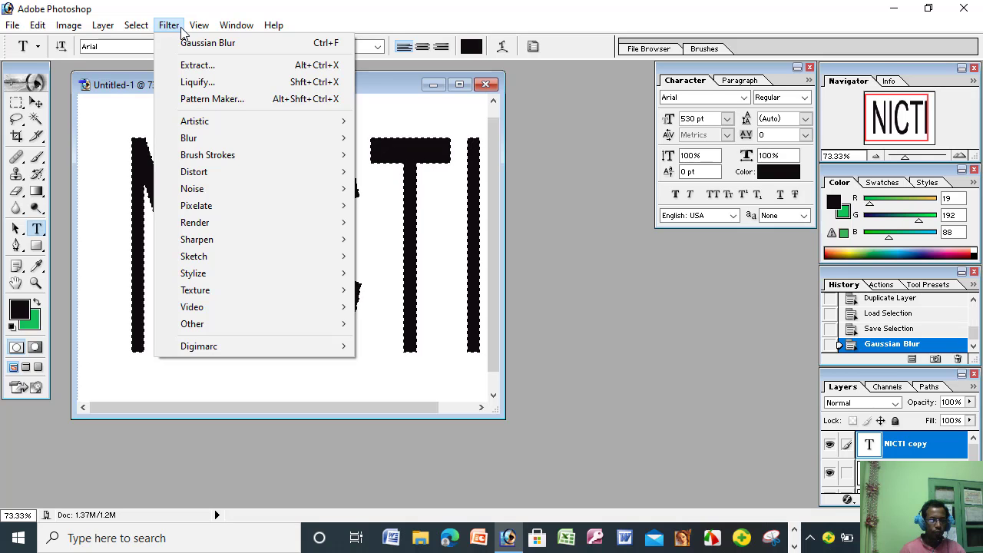
mouse_move(206, 236)
mouse_move(240, 225)
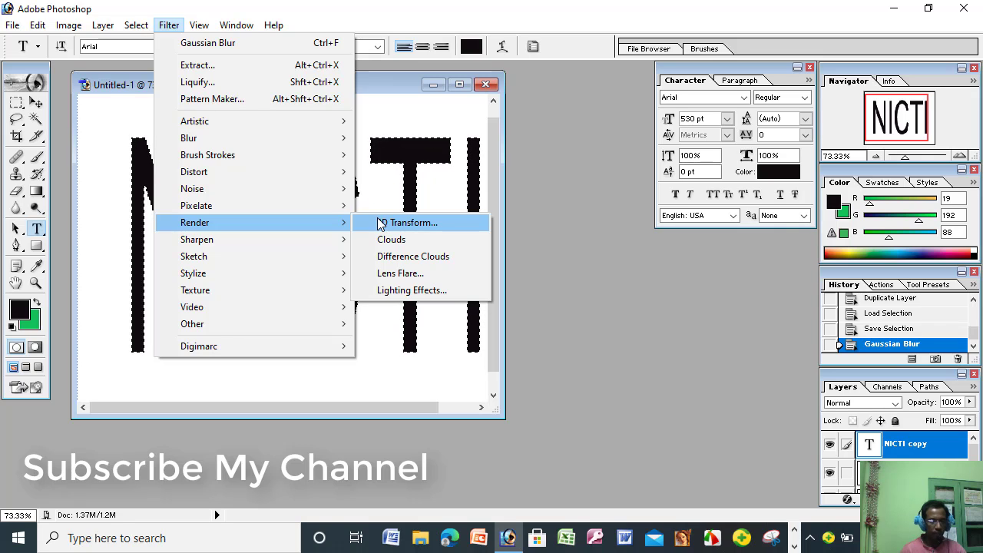
left_click(408, 290)
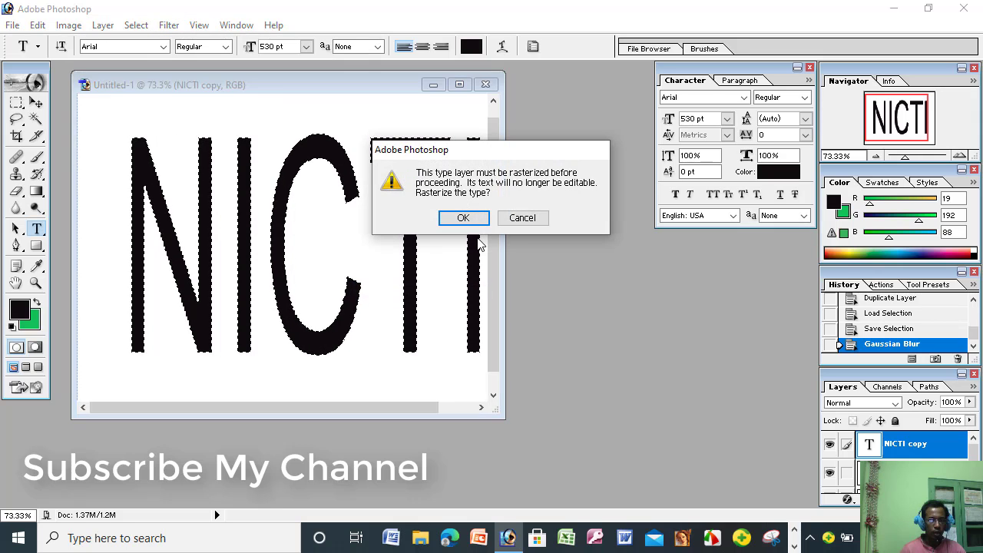
left_click(464, 218)
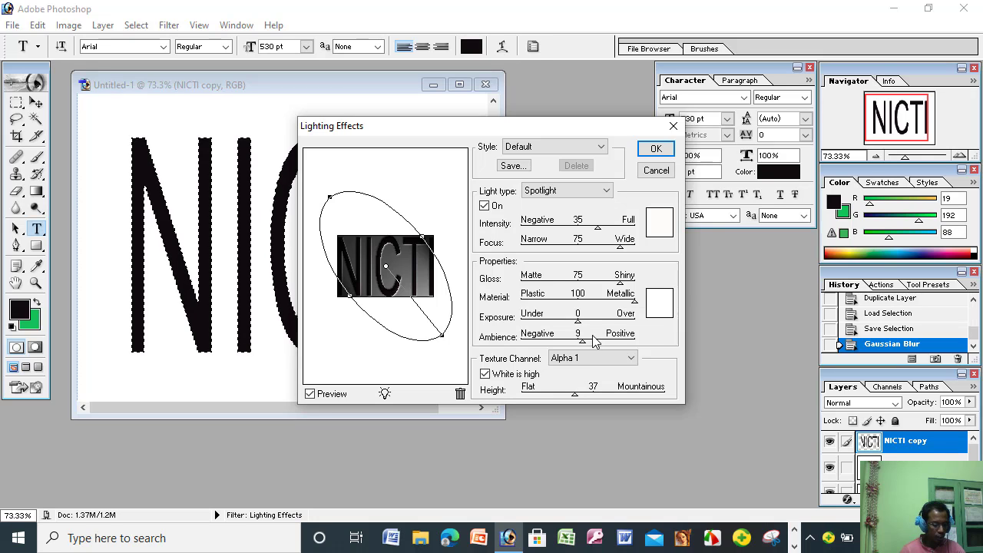
left_click(630, 359)
left_click(559, 422)
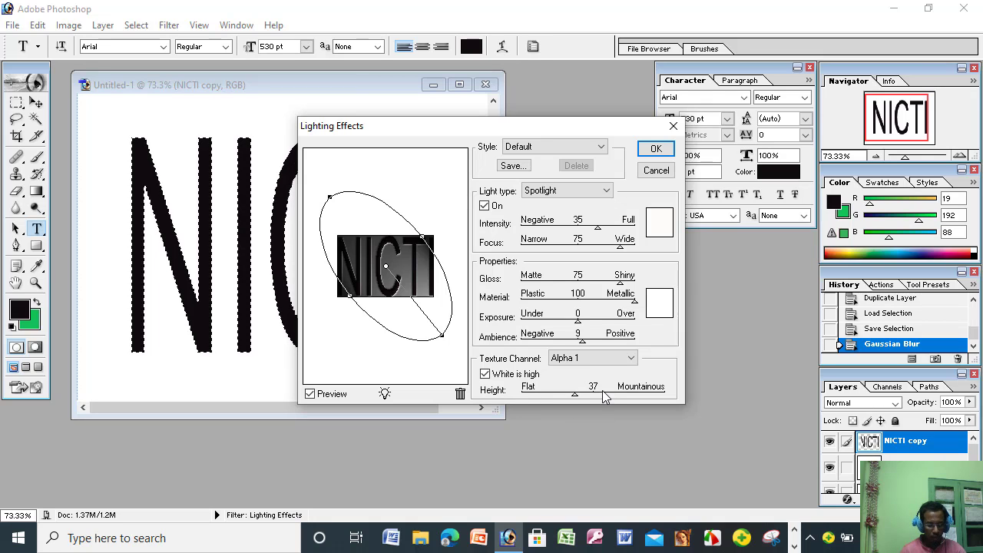
left_click(658, 148)
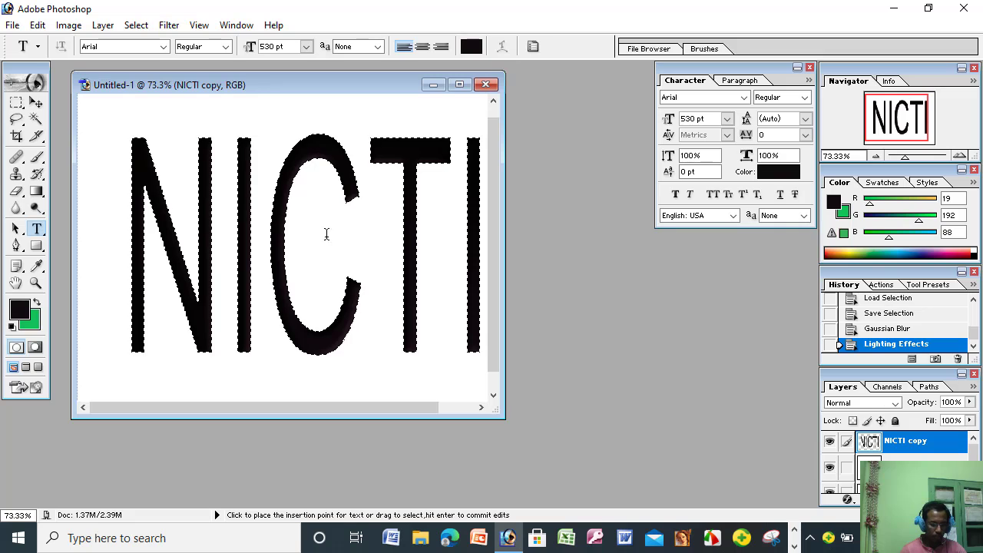
- Apply a Gaussian Blur with a radius of 1 pixel to the selected letters on the NICTI copy layer
left_click(169, 24)
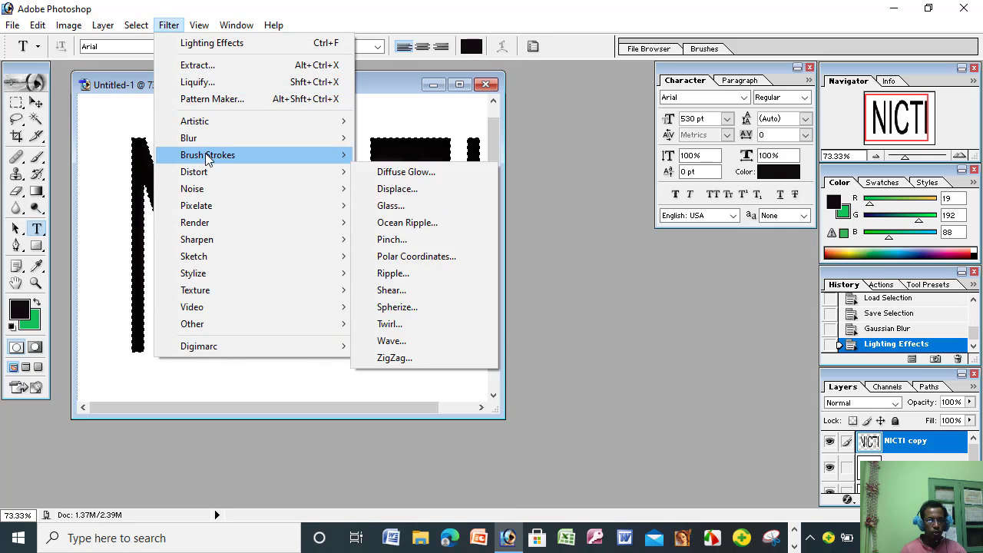
mouse_move(205, 144)
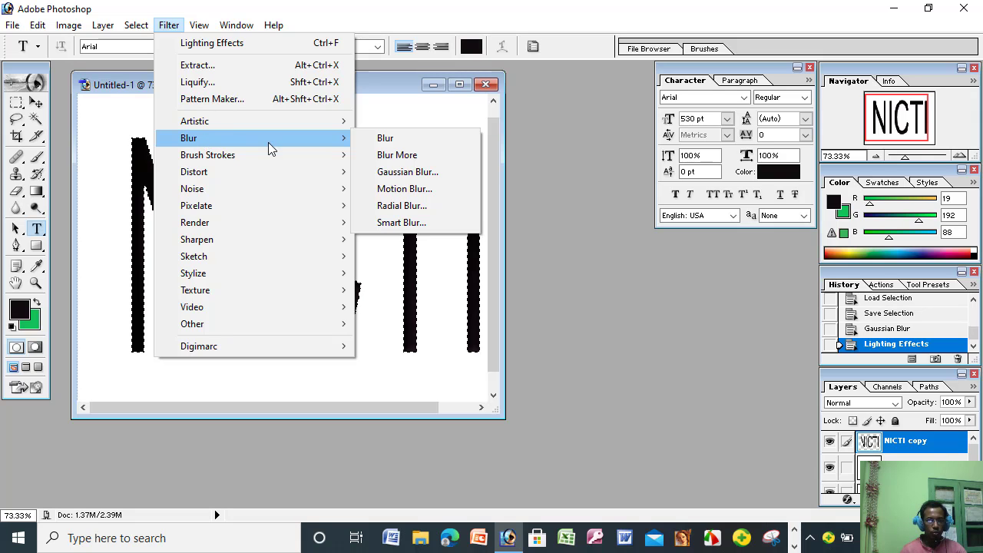
left_click(409, 172)
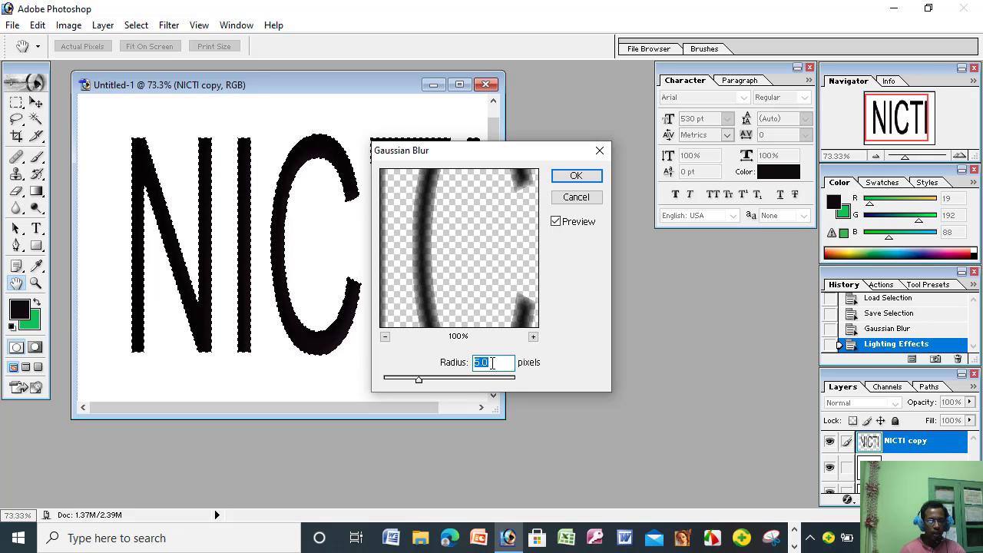
key("BackSpace")
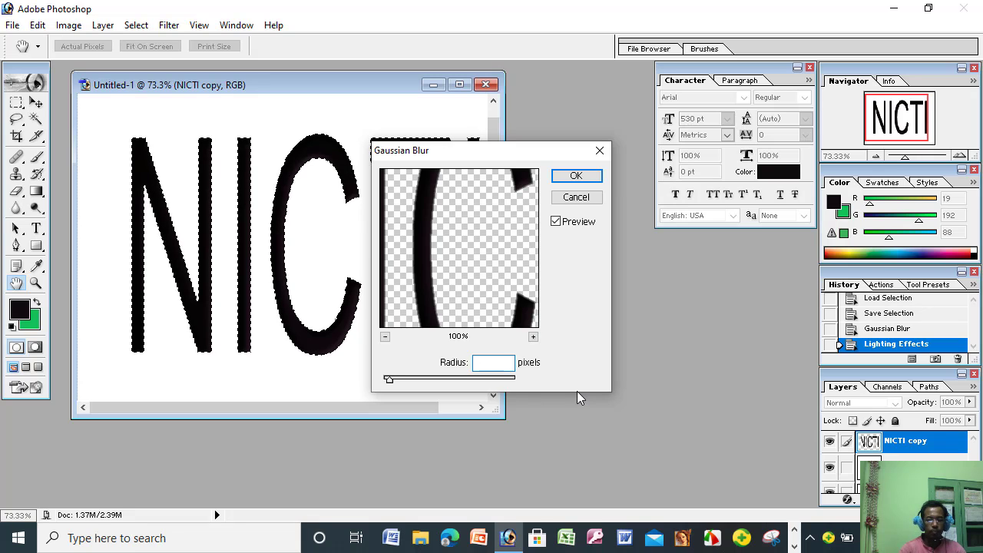
type("5")
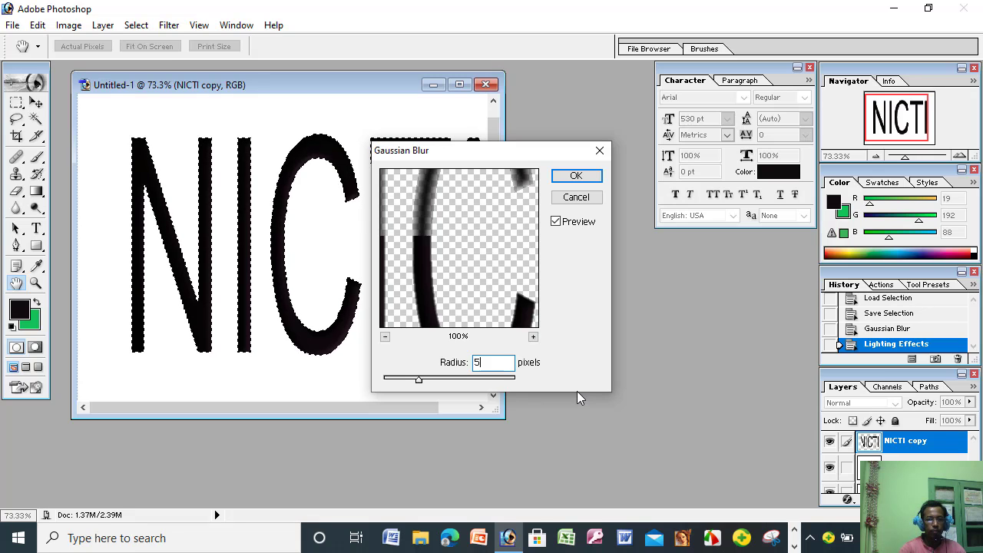
key("BackSpace")
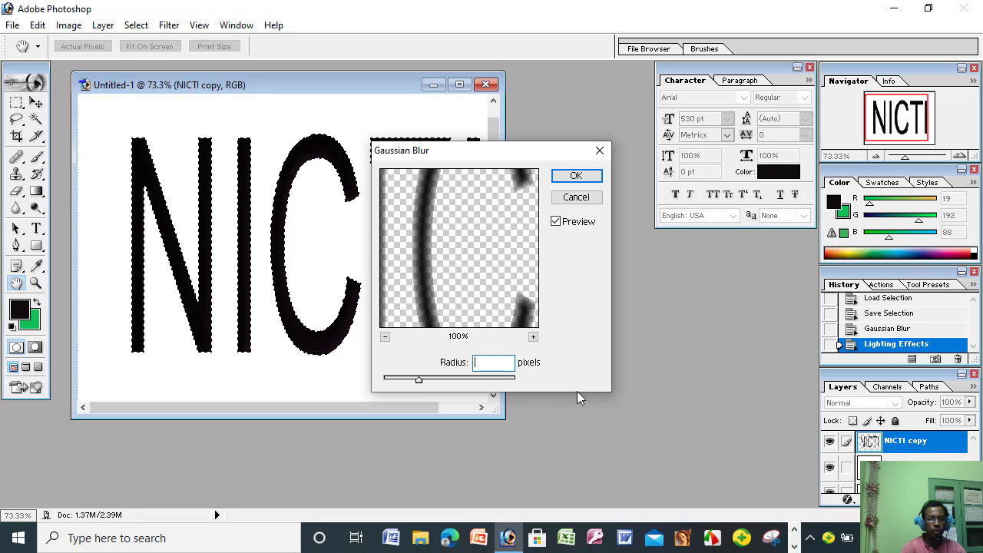
type("1")
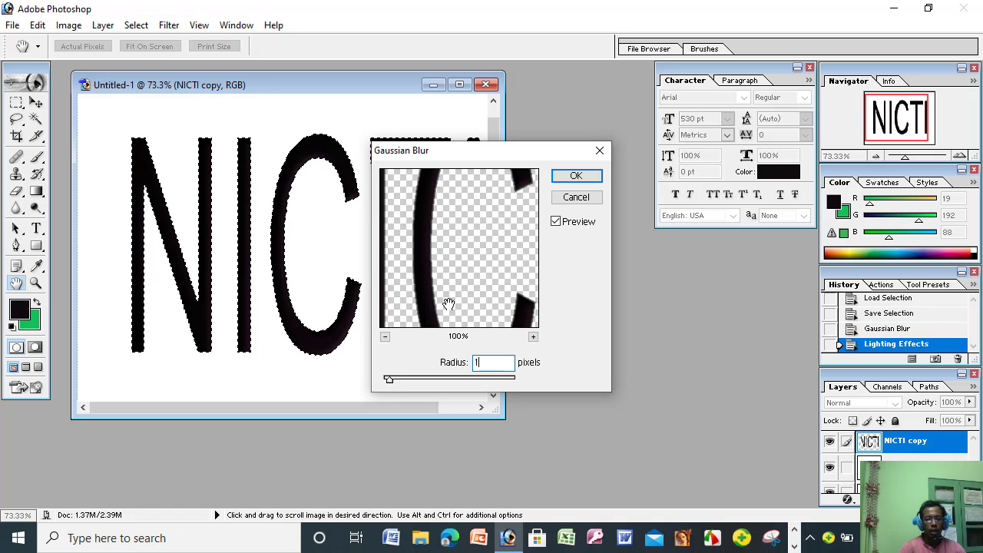
type("5")
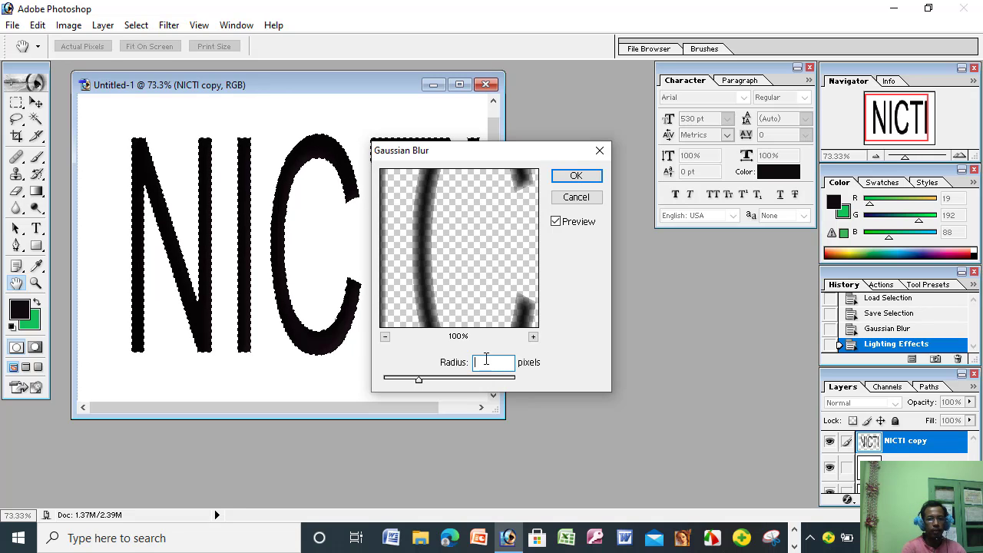
type("1")
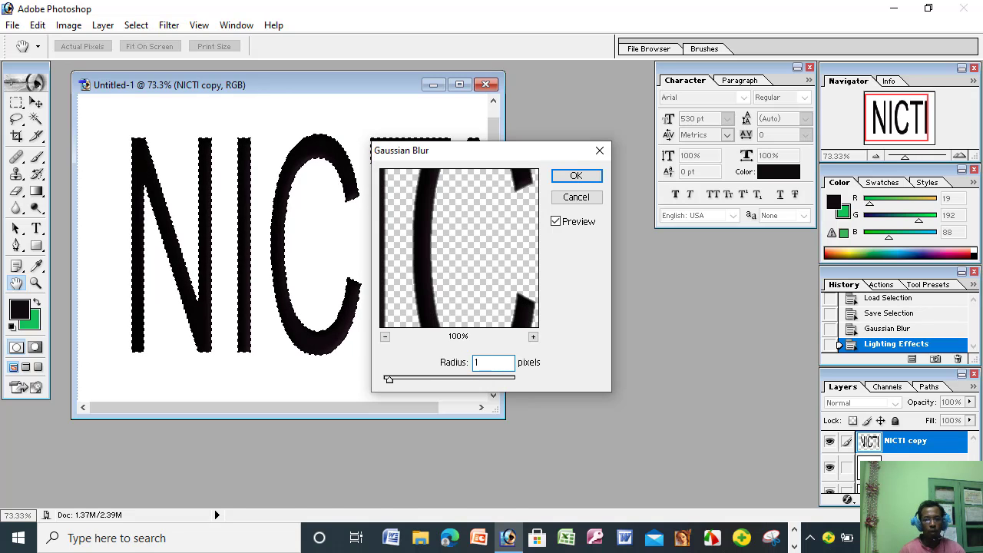
left_click(576, 177)
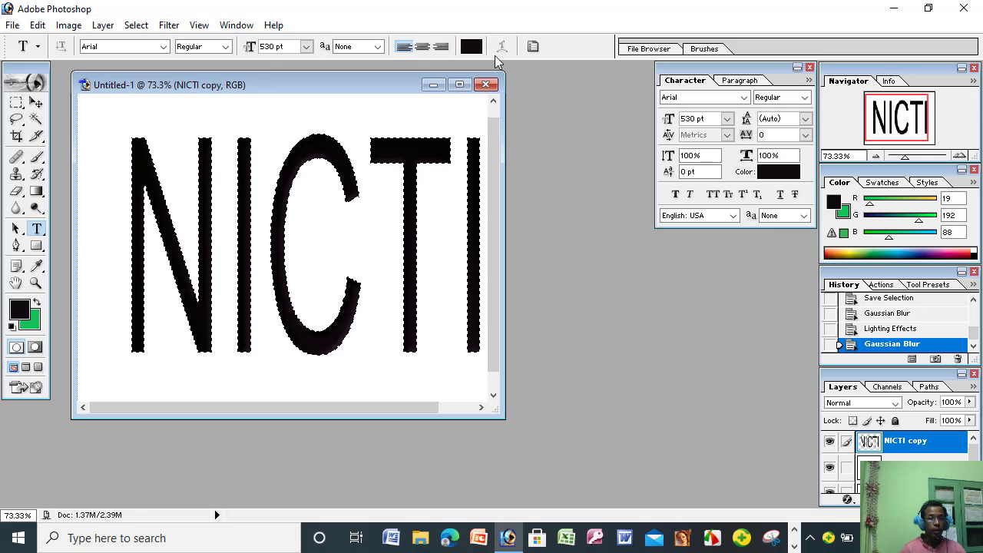
- Contract the letter selection by 1 pixel
left_click(135, 25)
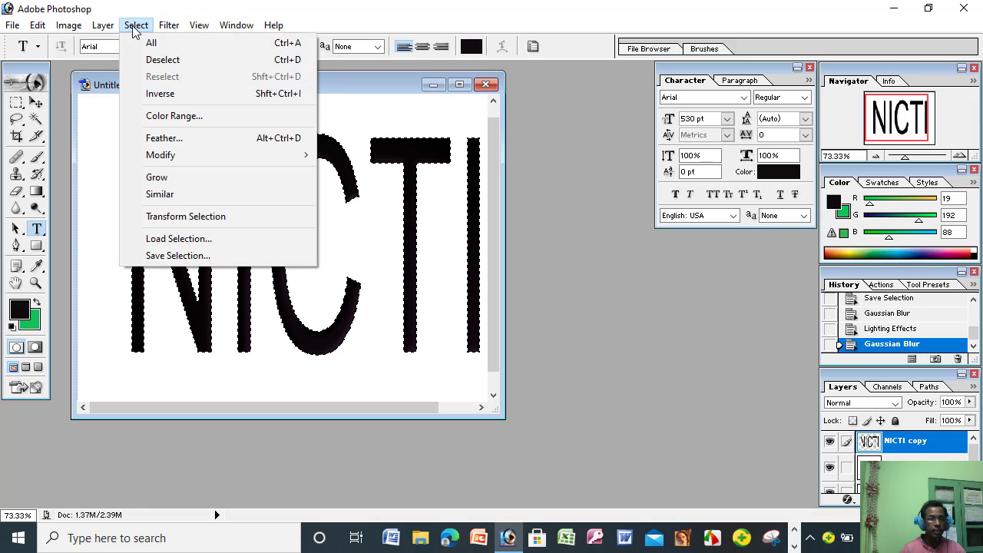
mouse_move(173, 157)
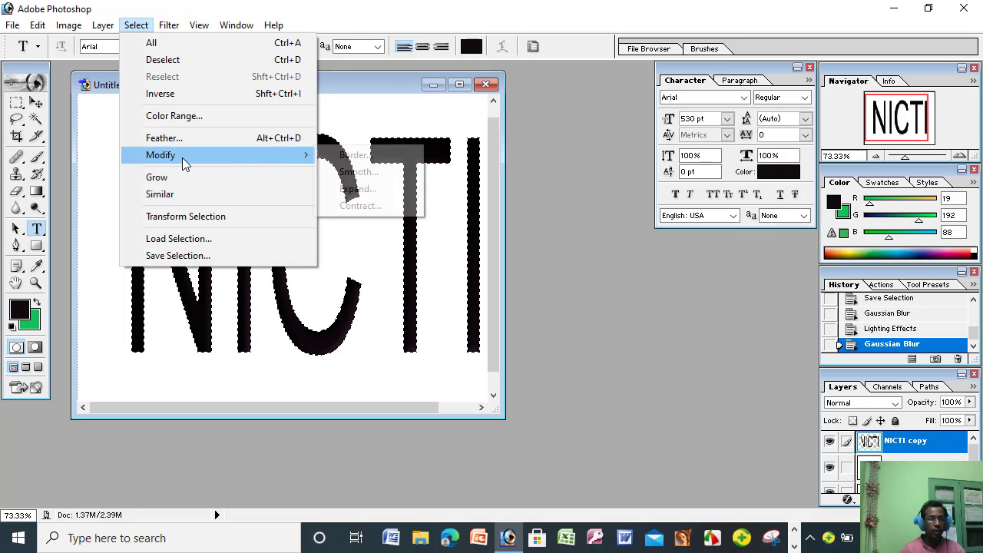
left_click(359, 207)
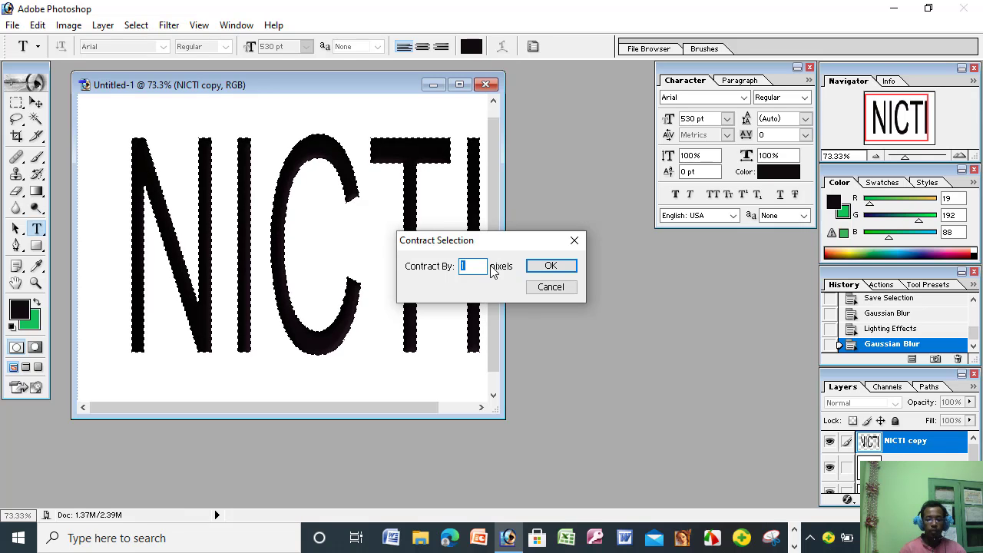
left_click(552, 266)
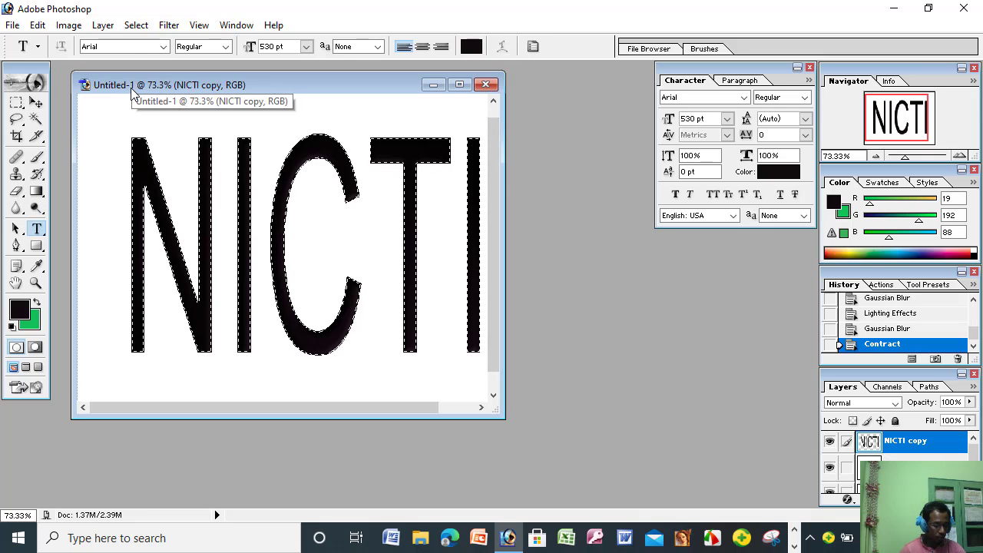
- Invert the contracted letter selection and deselect it
left_click(136, 25)
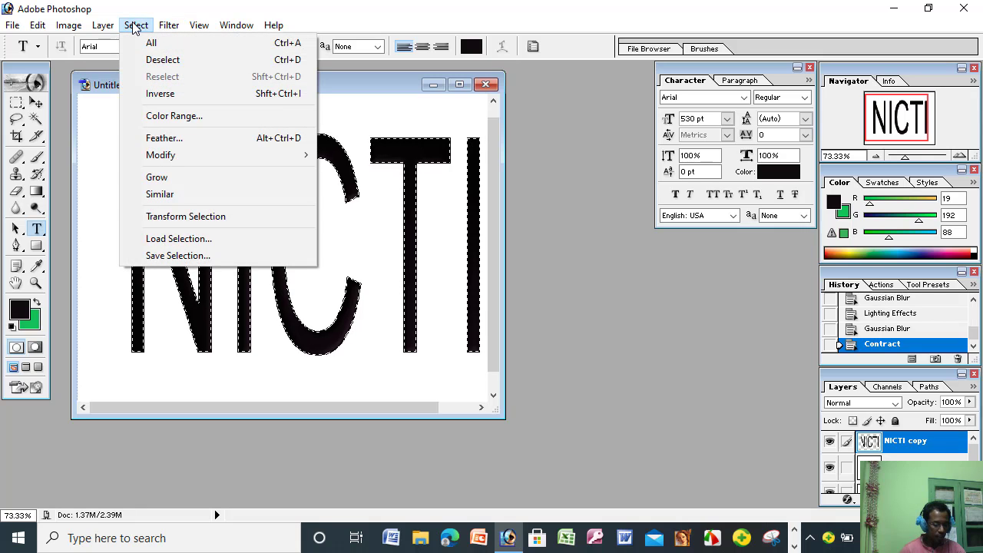
left_click(165, 93)
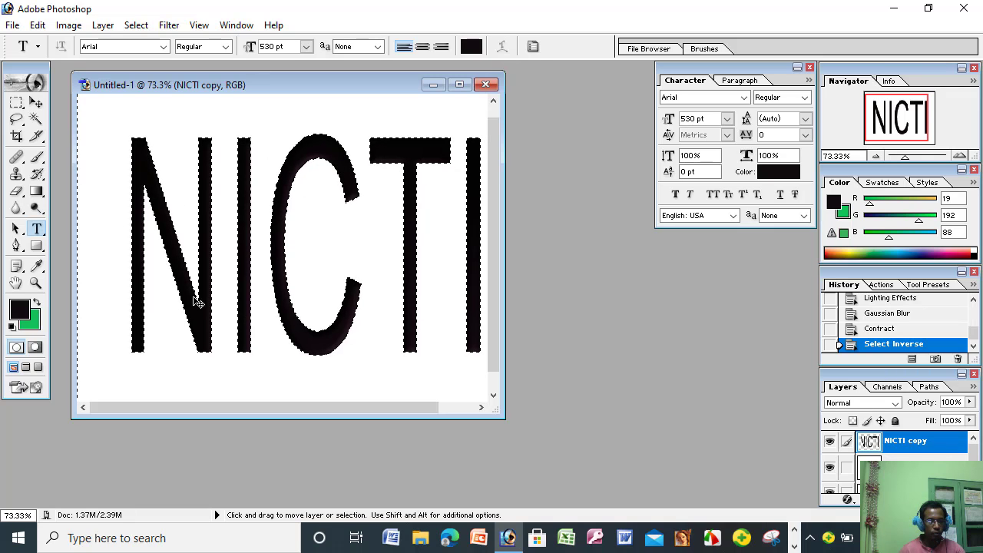
key("ctrl+d")
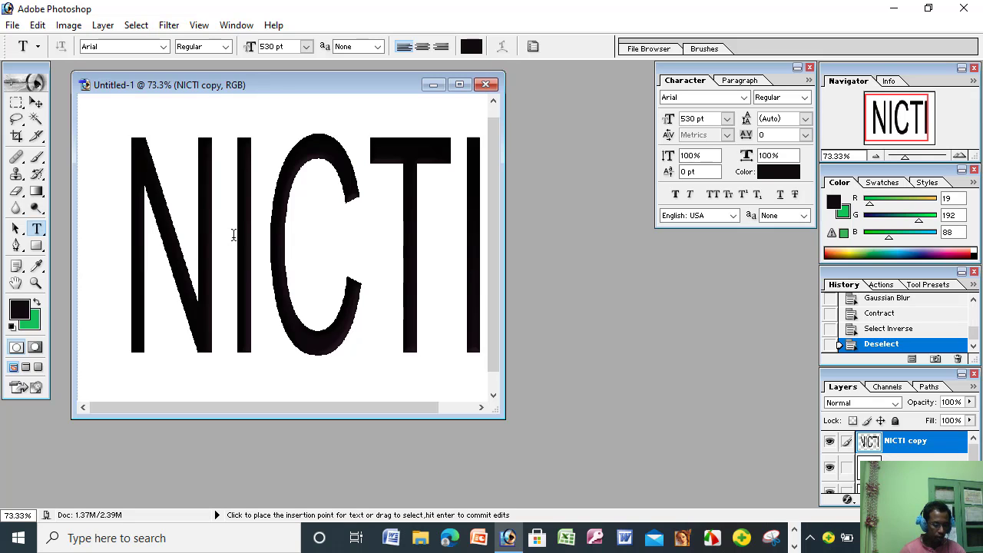
- Apply the Plastic Wrap filter to the NICTI copy layer with highlight strength 19, detail 13 and smoothness 10
left_click(168, 26)
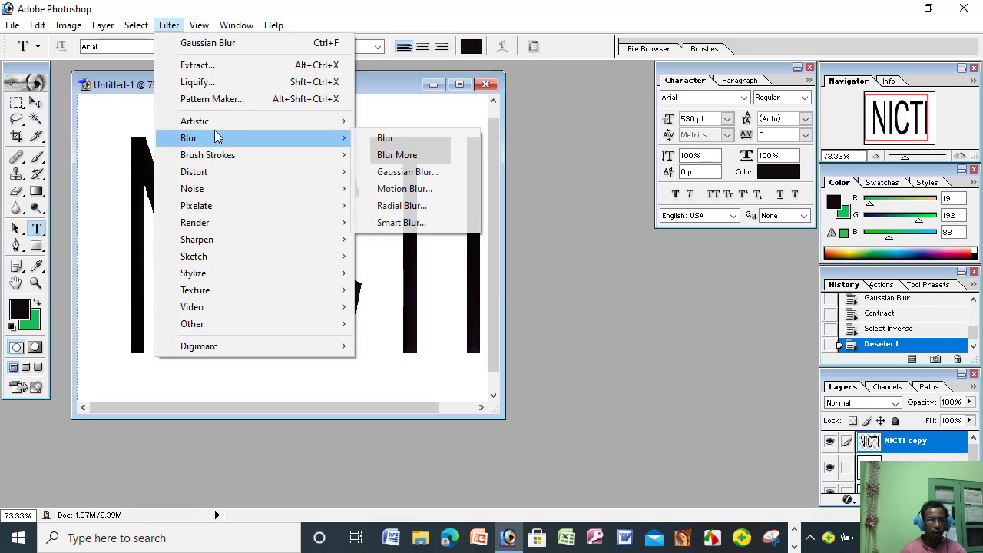
mouse_move(212, 126)
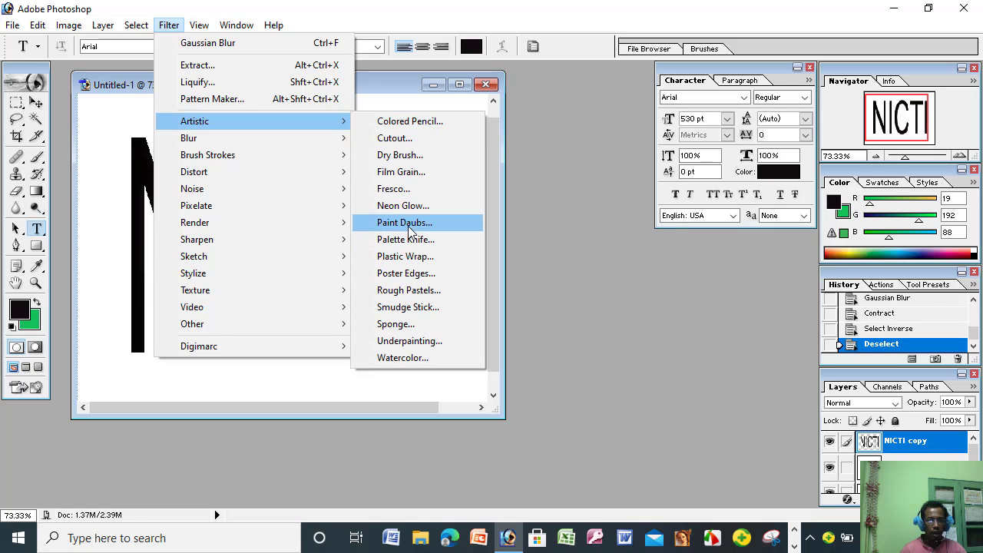
left_click(414, 258)
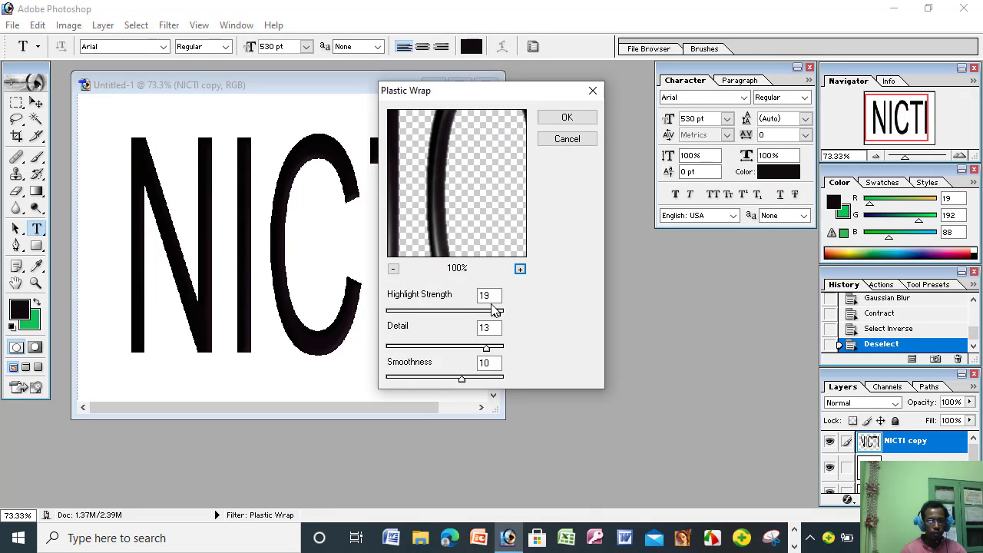
double_click(485, 295)
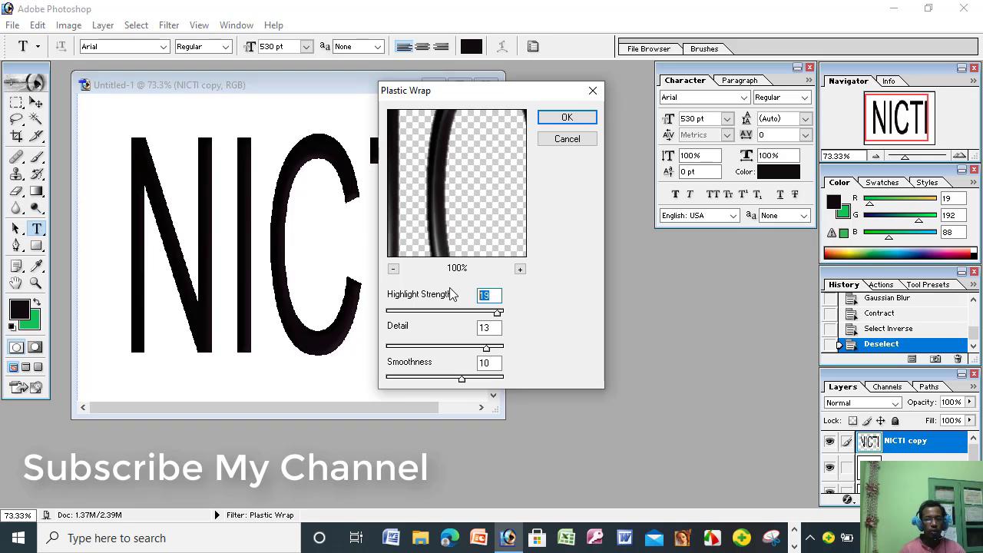
left_click(568, 119)
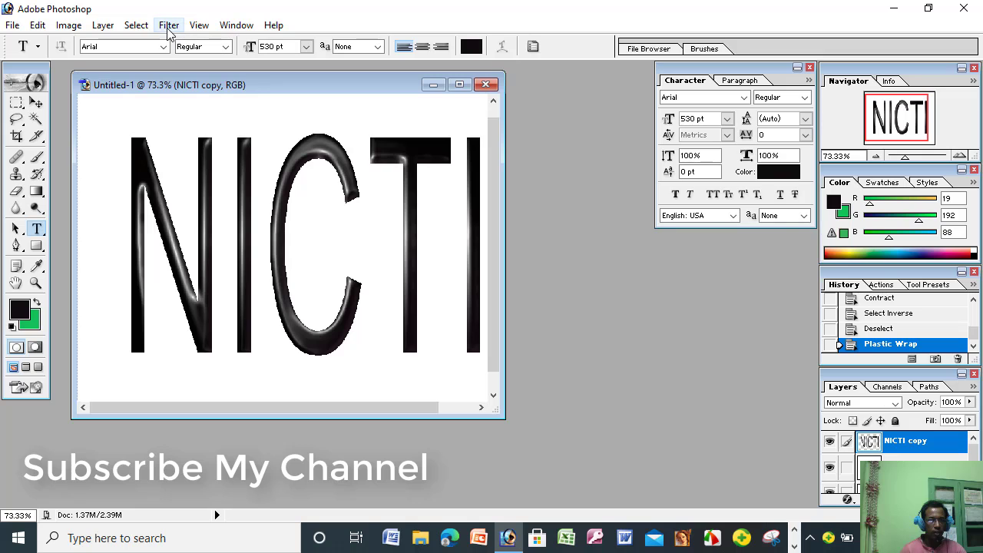
- Add a drop shadow layer style to the NICTI copy layer with 75% opacity, 120° angle, 5 px distance and 5 px size
left_click(107, 28)
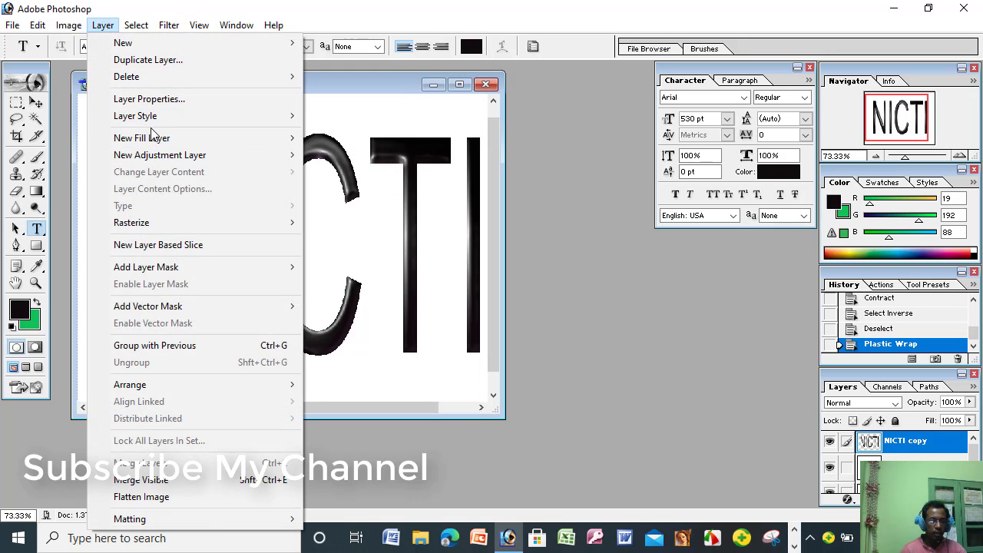
mouse_move(158, 120)
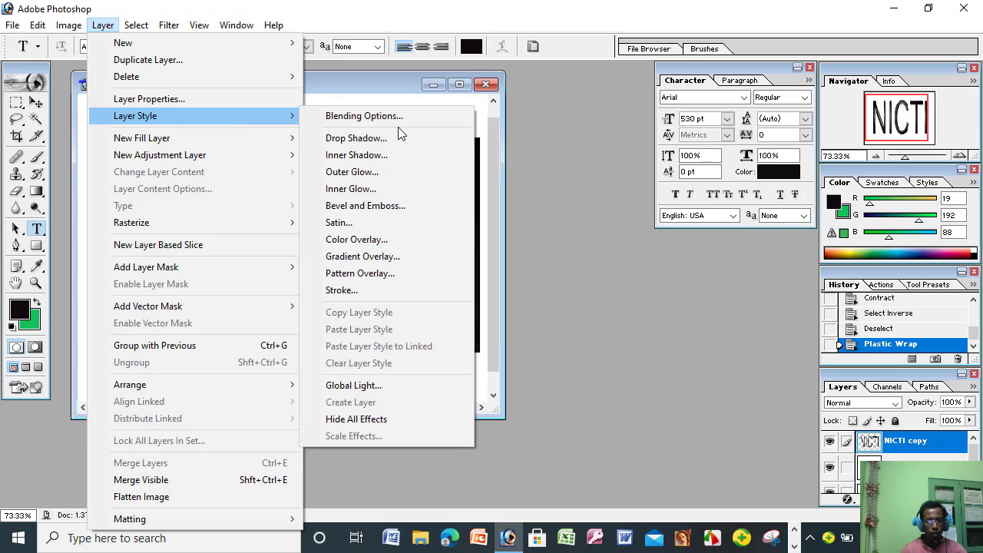
left_click(360, 140)
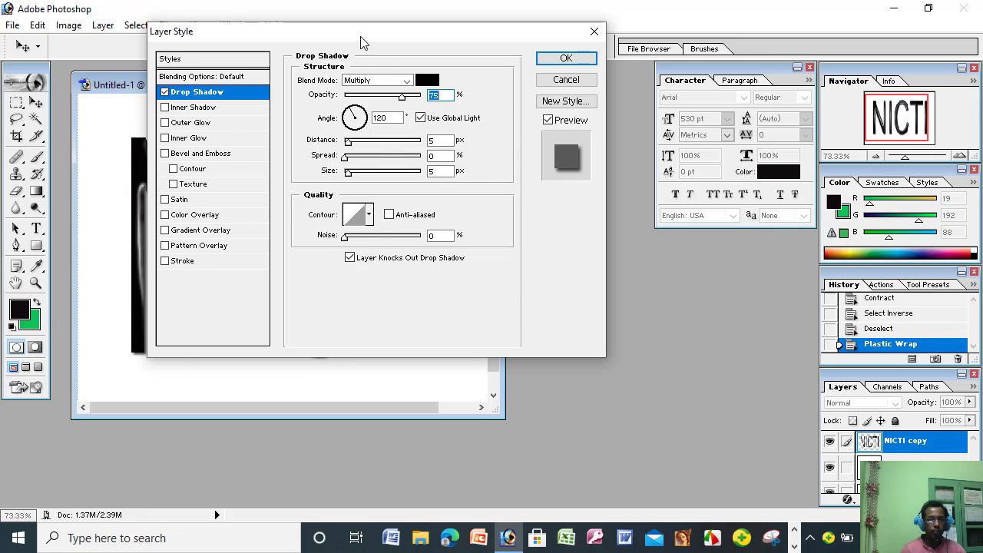
left_click_drag(362, 43, 576, 40)
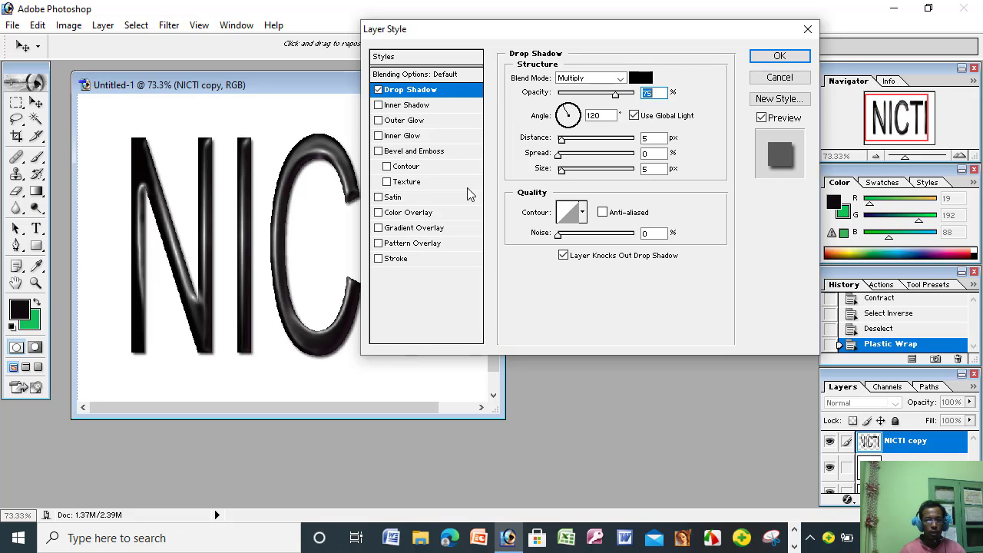
- Enable the Satin effect on the NICTI copy layer and set its colour to pink E1106D
left_click(387, 199)
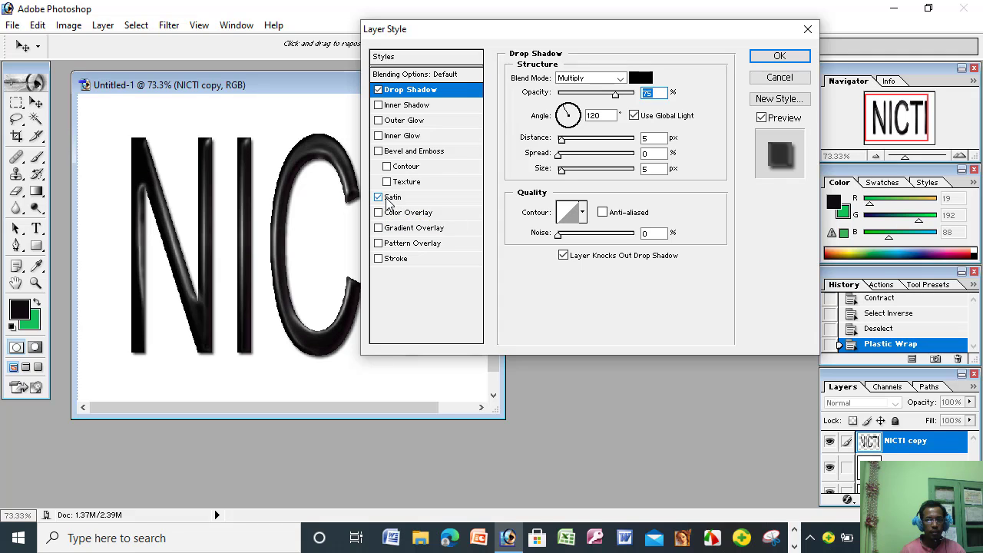
left_click(388, 200)
left_click(389, 201)
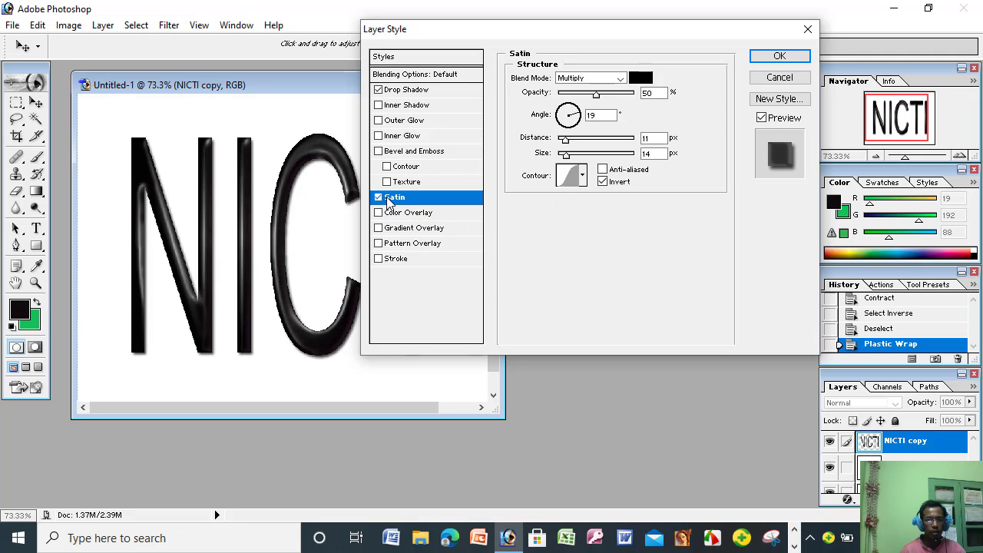
left_click(642, 77)
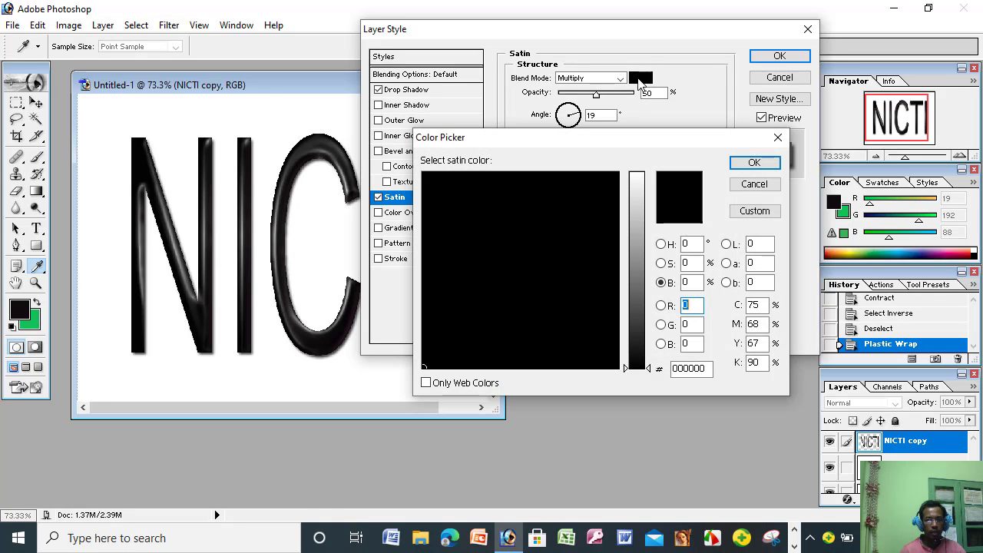
mouse_move(612, 252)
left_mouse_down()
mouse_move(592, 193)
mouse_move(604, 186)
left_mouse_up()
left_click(631, 196)
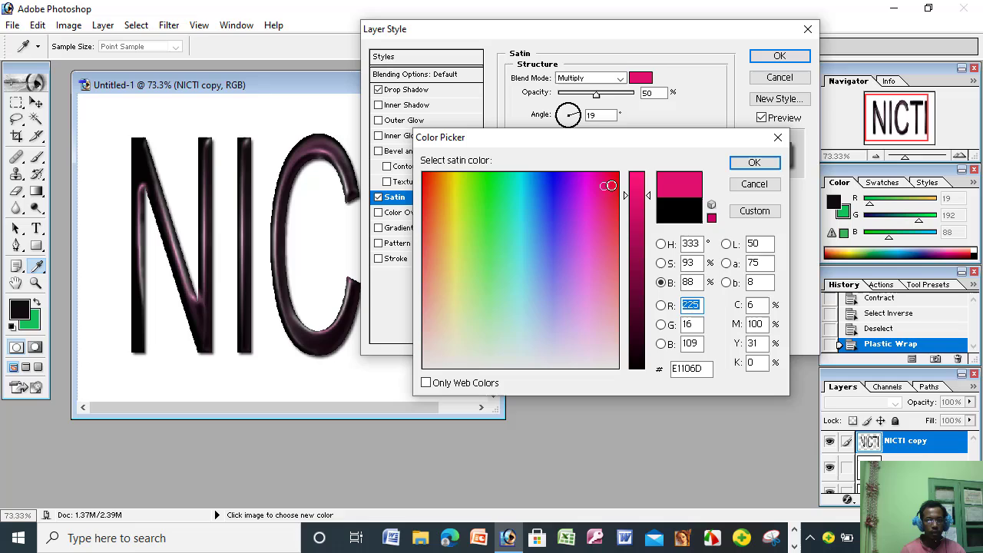
left_click(754, 162)
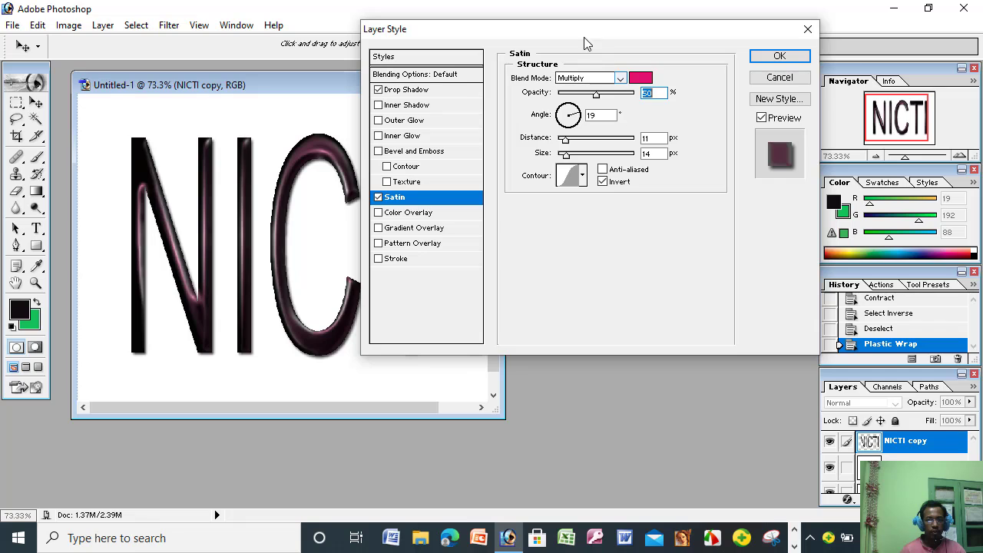
- Choose the fifth preset contour for the Satin effect and apply the layer style
left_click_drag(576, 31, 644, 12)
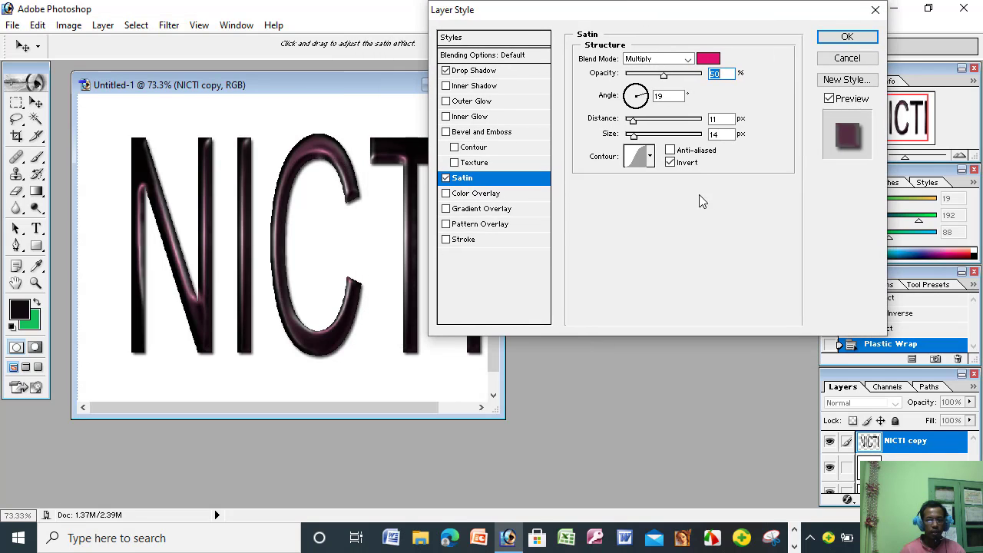
left_click(649, 156)
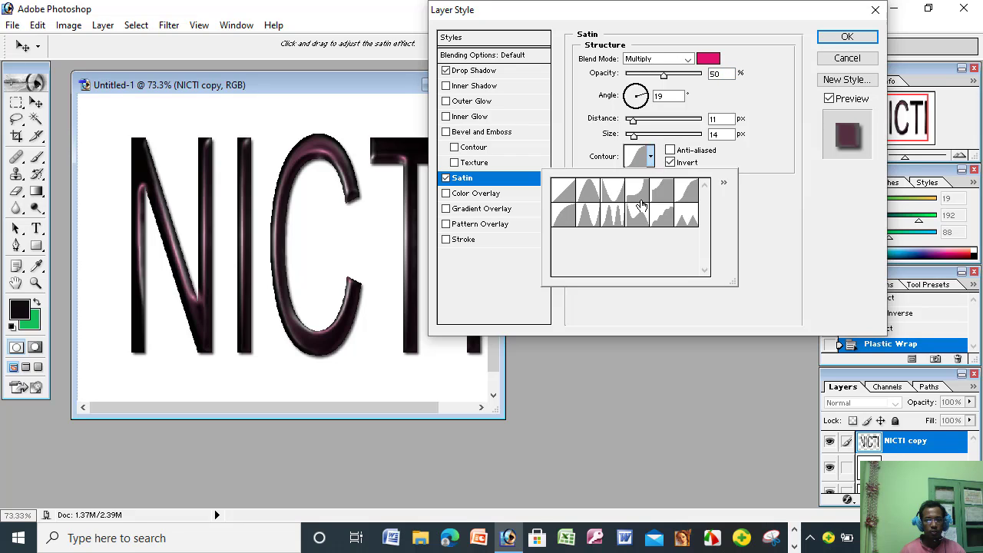
left_click(562, 217)
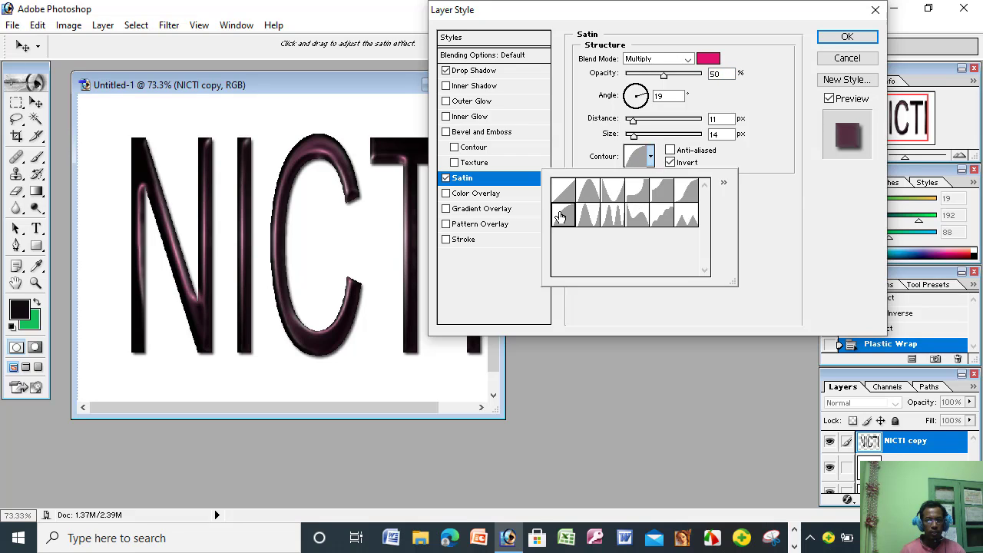
left_click(644, 195)
double_click(670, 196)
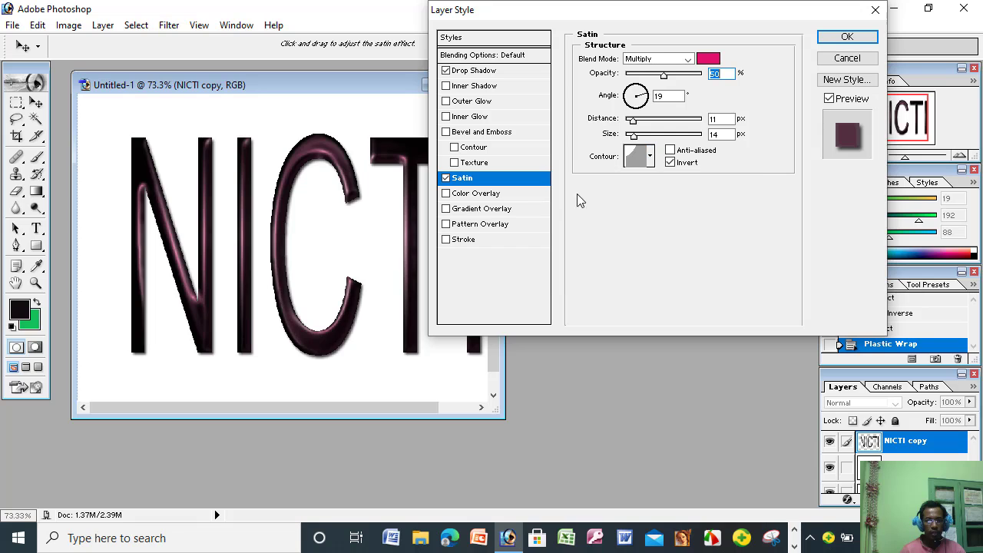
left_click(843, 39)
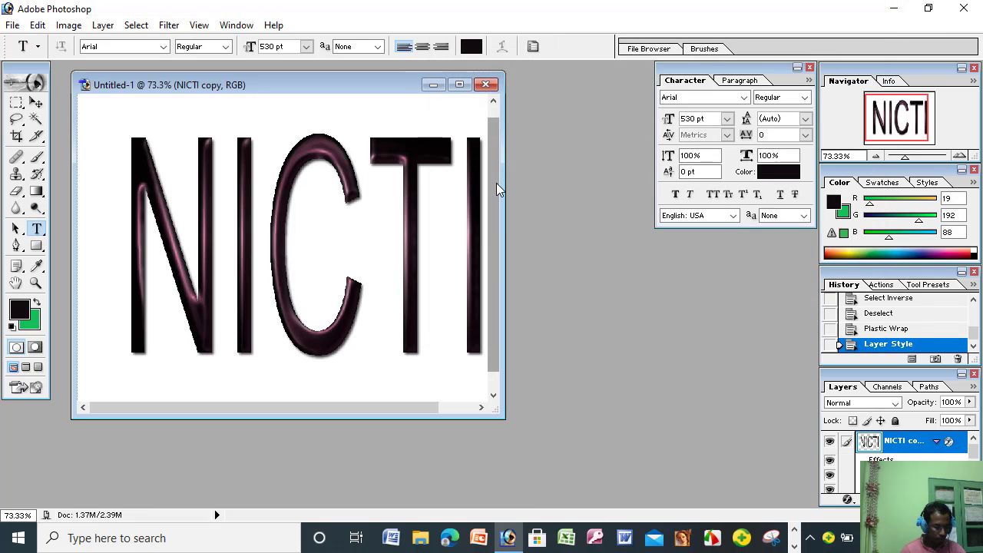
- Start a Hue/Saturation adjustment on the NICTI copy layer with Colorize enabled and a hue of 44
left_click(68, 25)
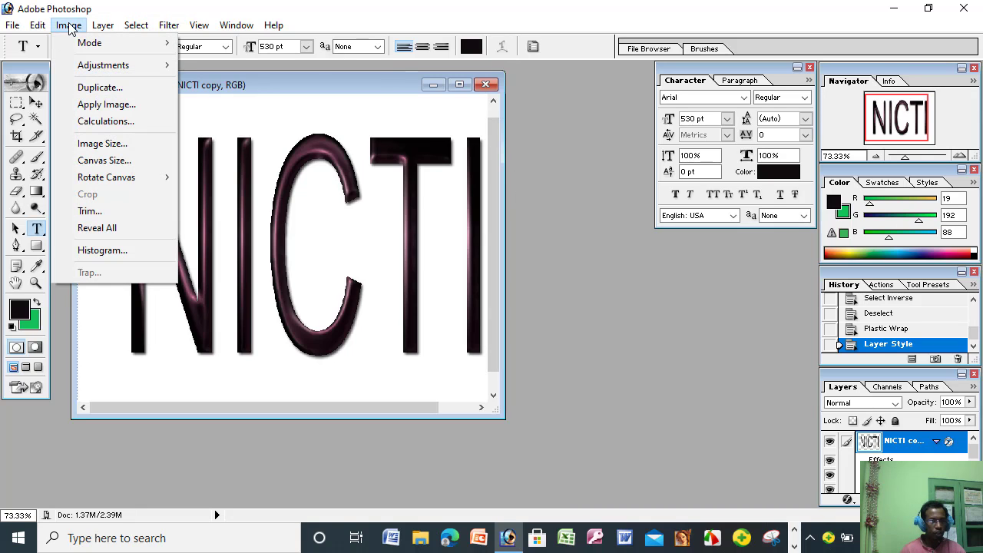
mouse_move(113, 69)
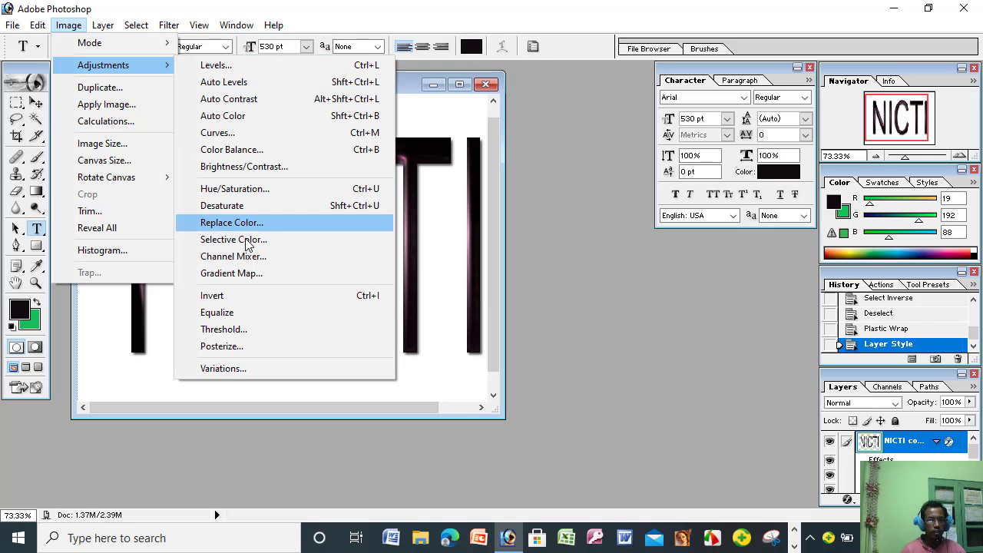
left_click(226, 190)
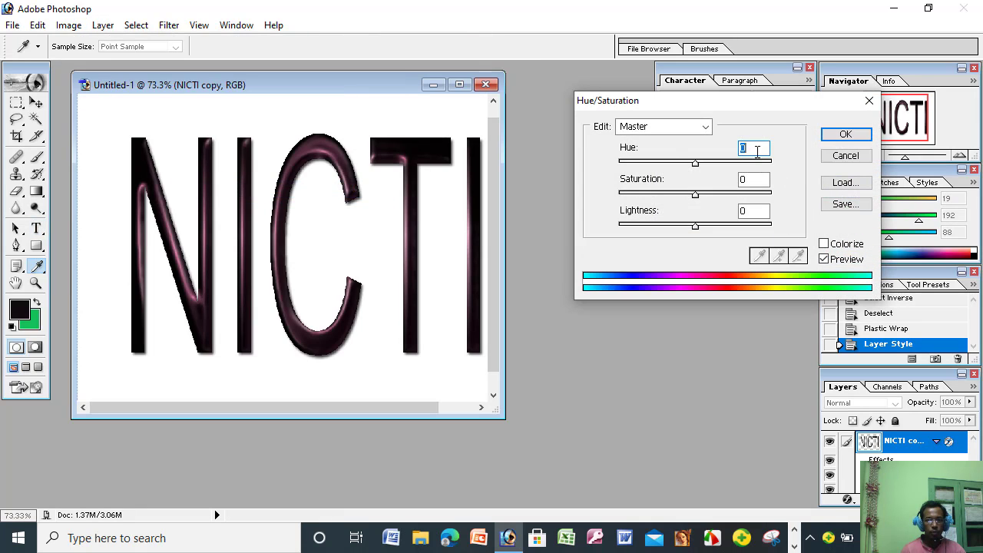
type("44")
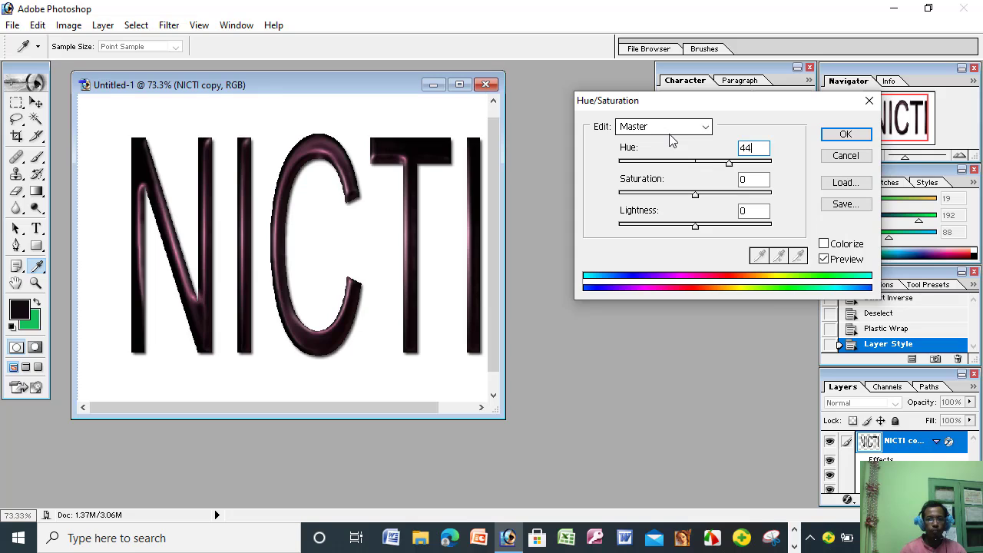
key("BackSpace")
key("BackSpace")
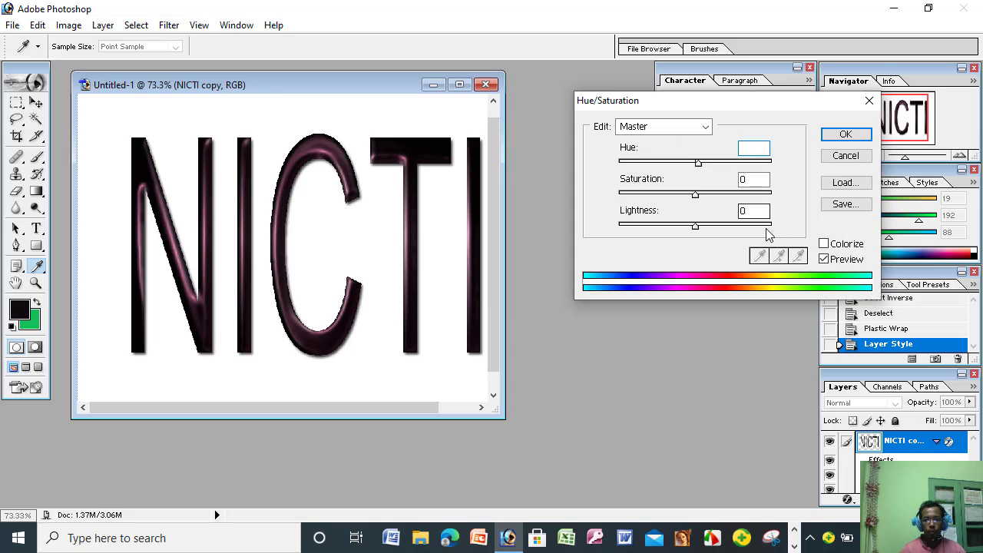
left_click(823, 243)
double_click(761, 146)
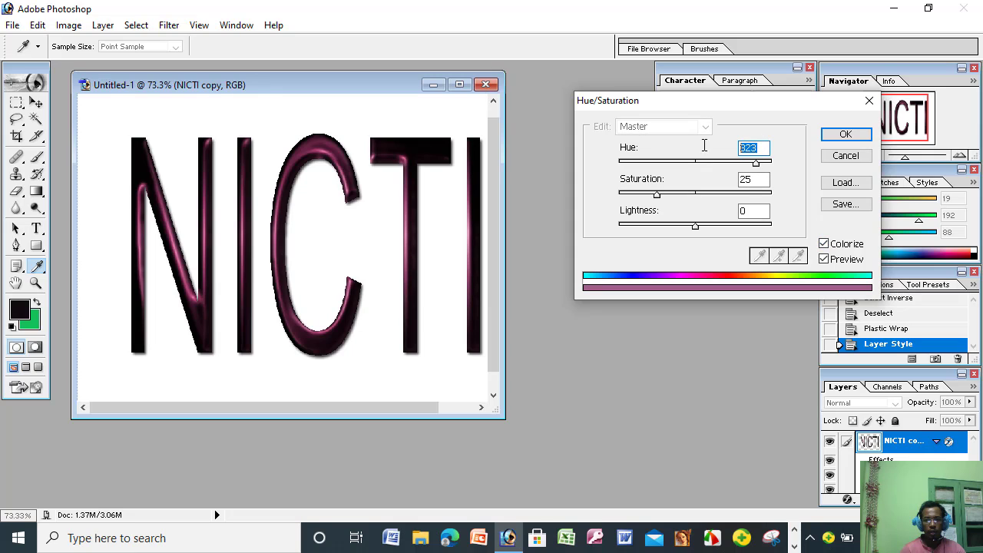
type("44")
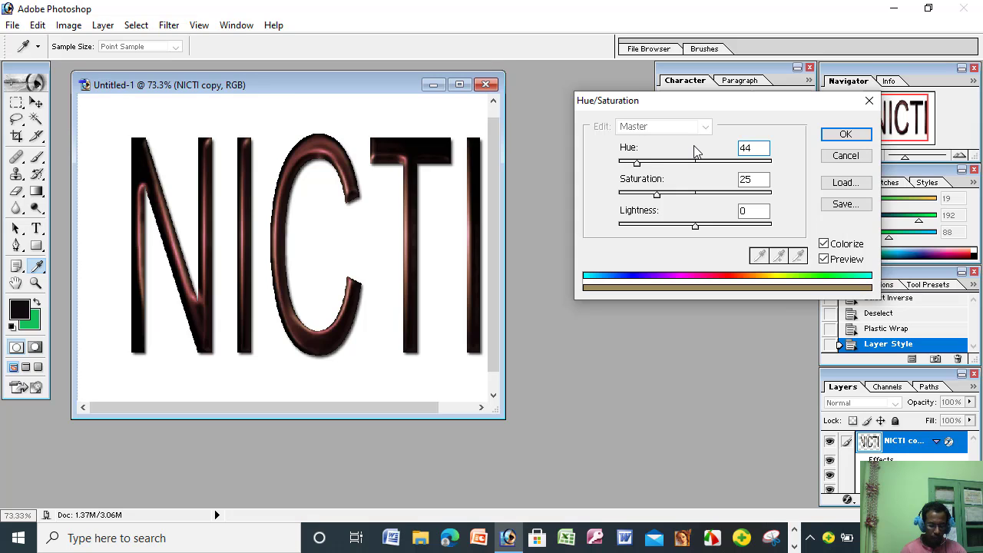
- Set the adjustment's saturation to 33 and lightness to 5, and apply it to the layer
double_click(755, 180)
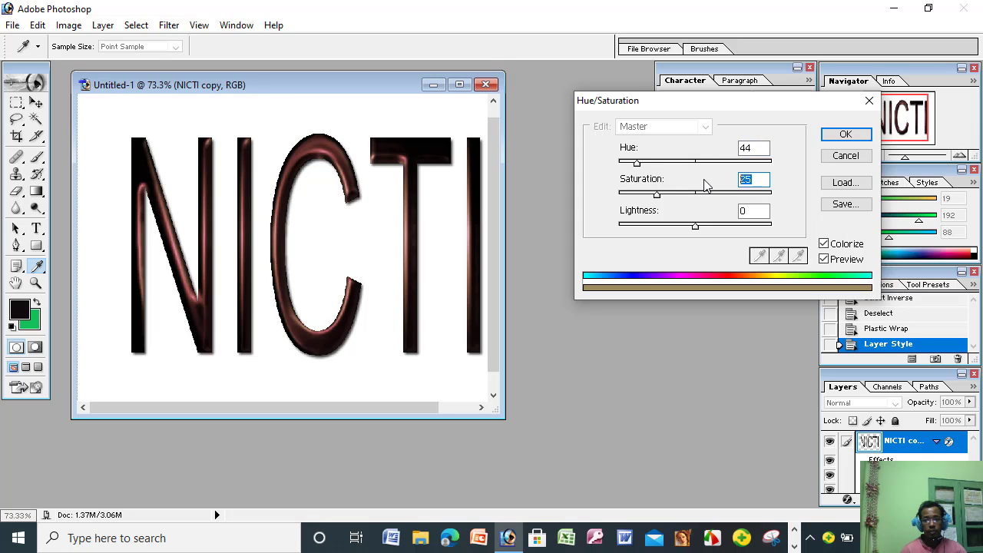
type("33")
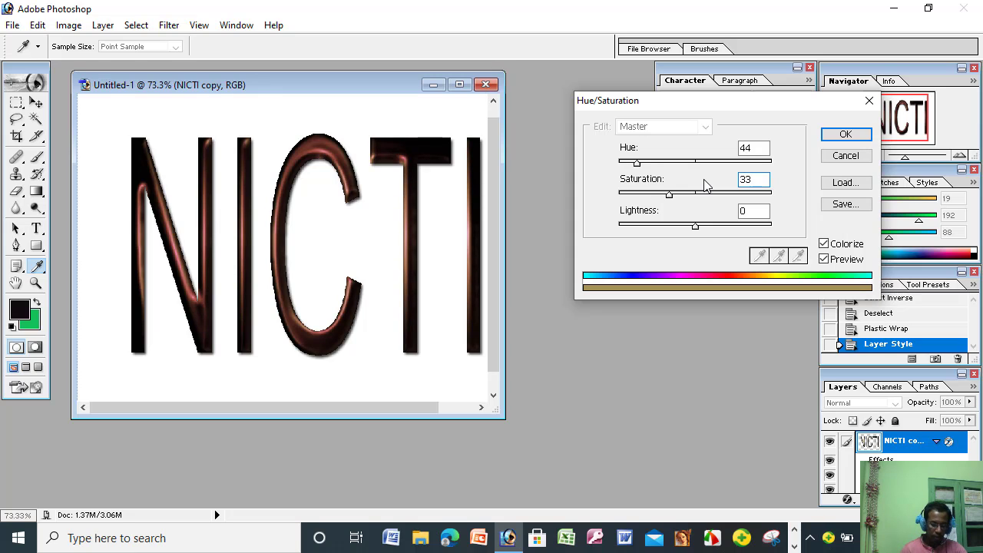
double_click(754, 212)
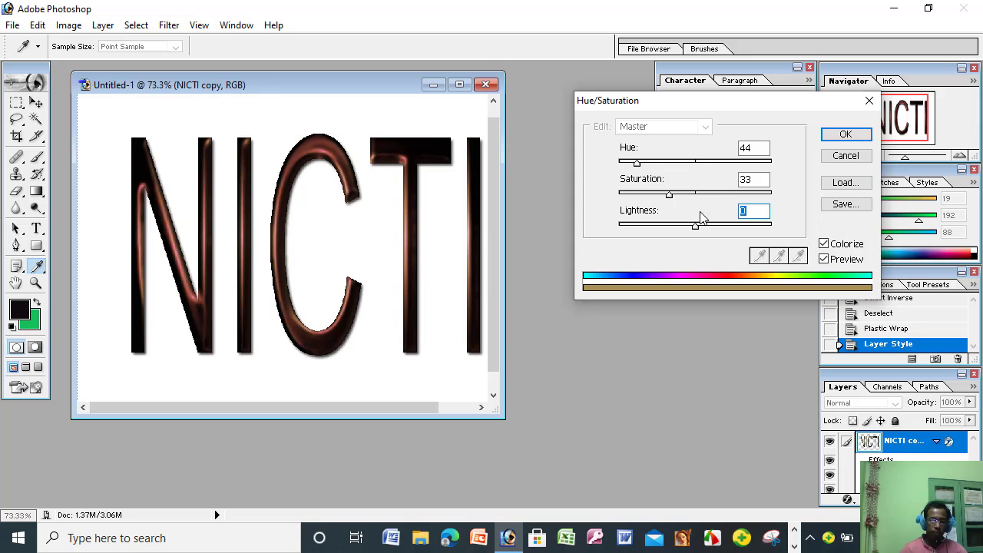
type("5")
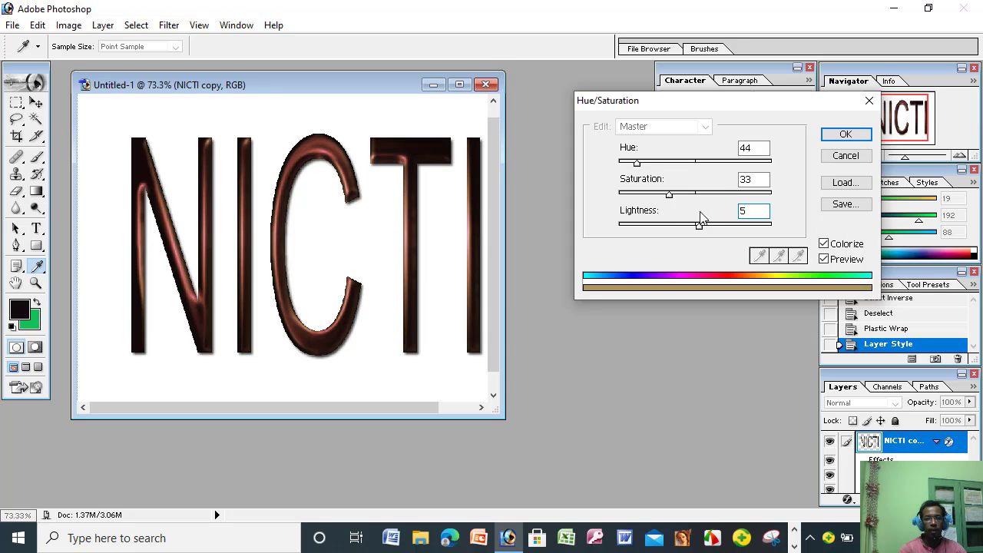
left_click(845, 134)
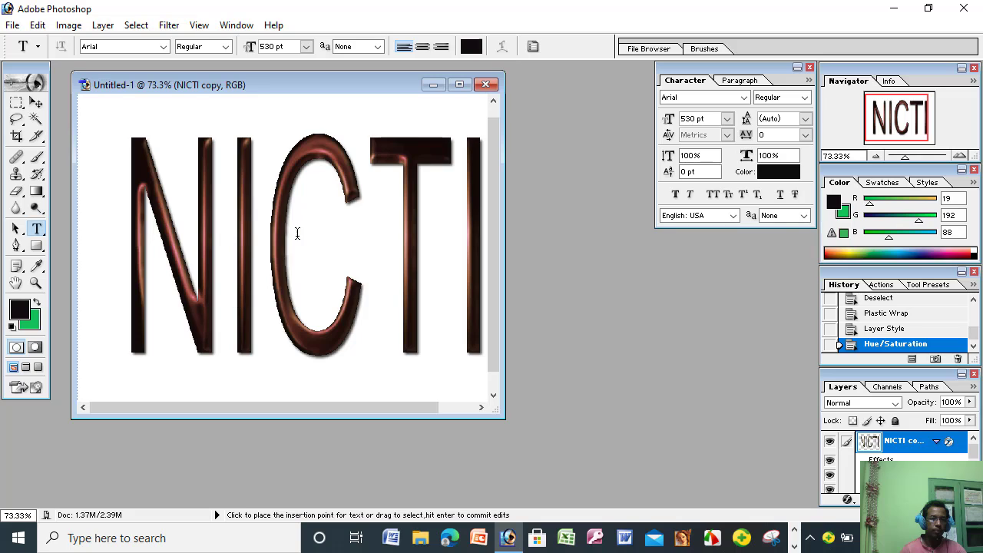